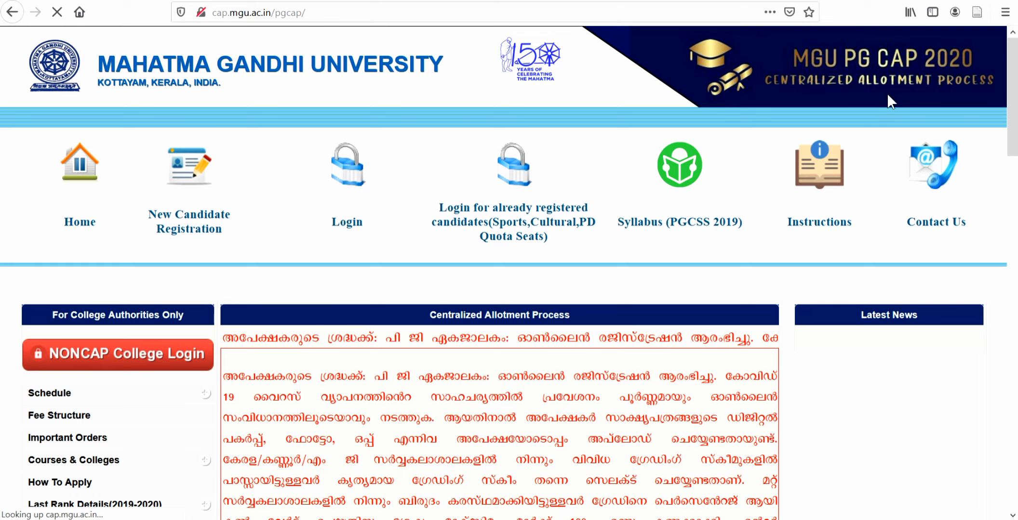
Step: Read the Malayalam notice to applicants in the Centralized Allotment Process section of the MGU PG CAP 2020 home page
scroll(431, 159, down, 3)
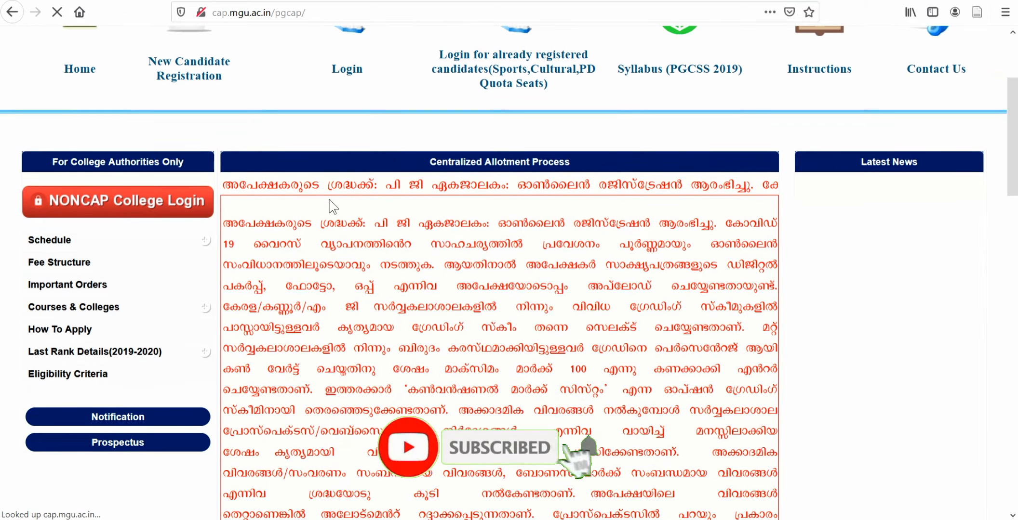
scroll(672, 335, down, 1)
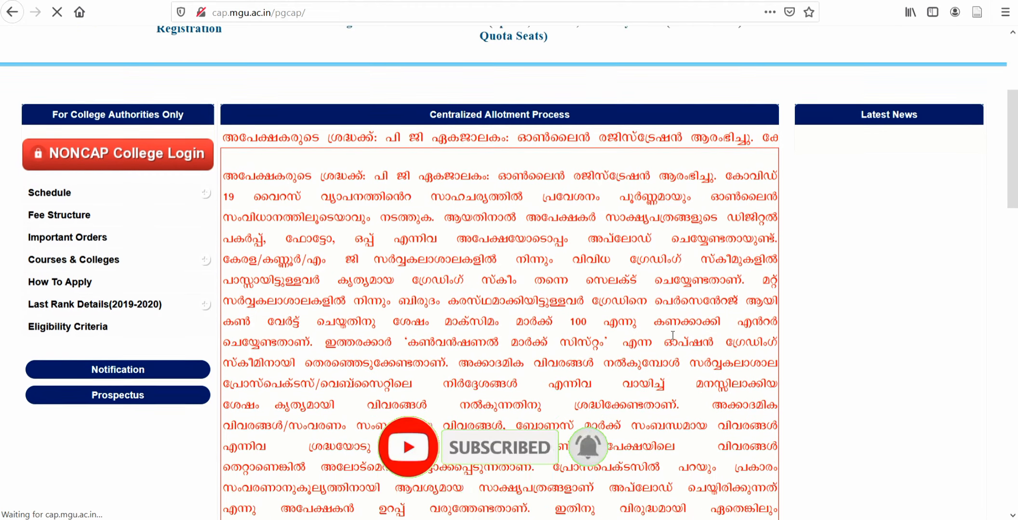
scroll(672, 335, down, 1)
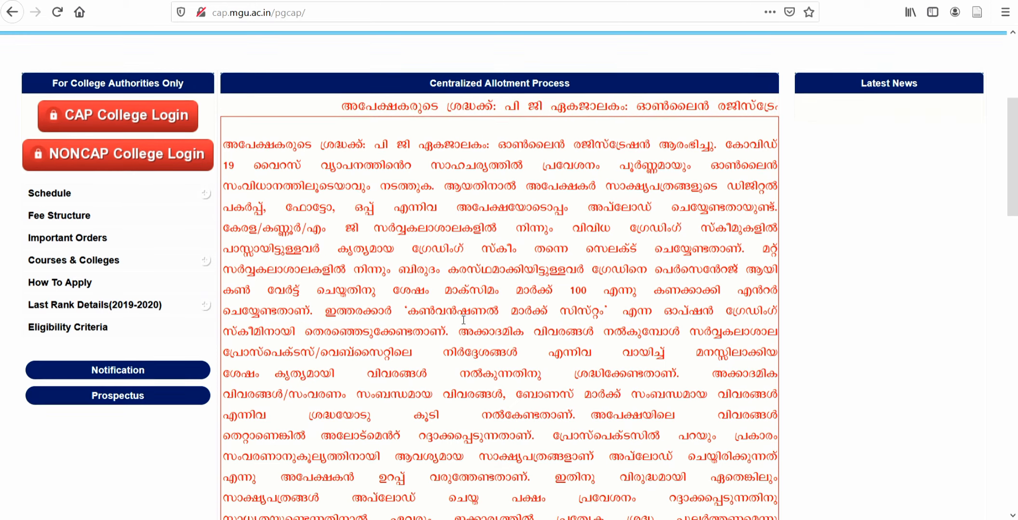
scroll(463, 320, down, 3)
scroll(463, 320, down, 3)
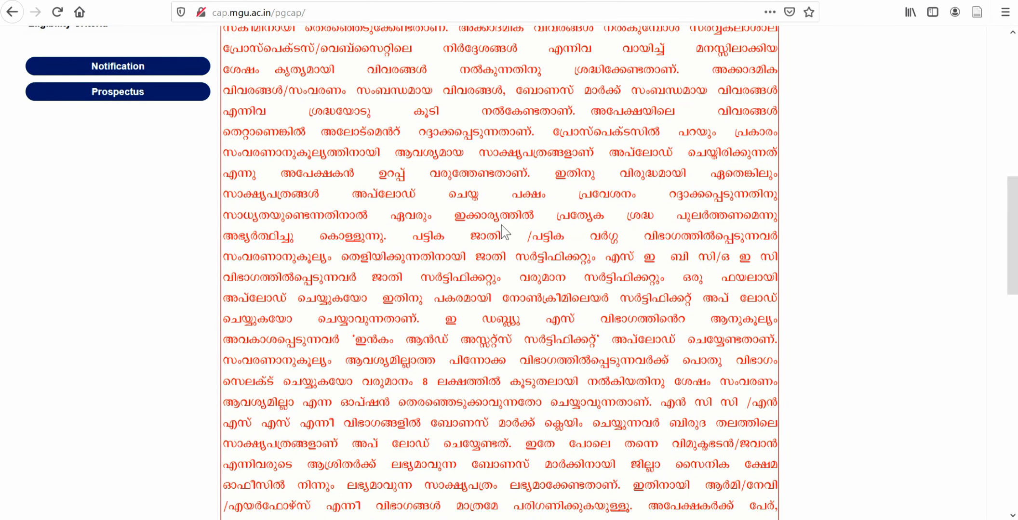
scroll(594, 220, down, 2)
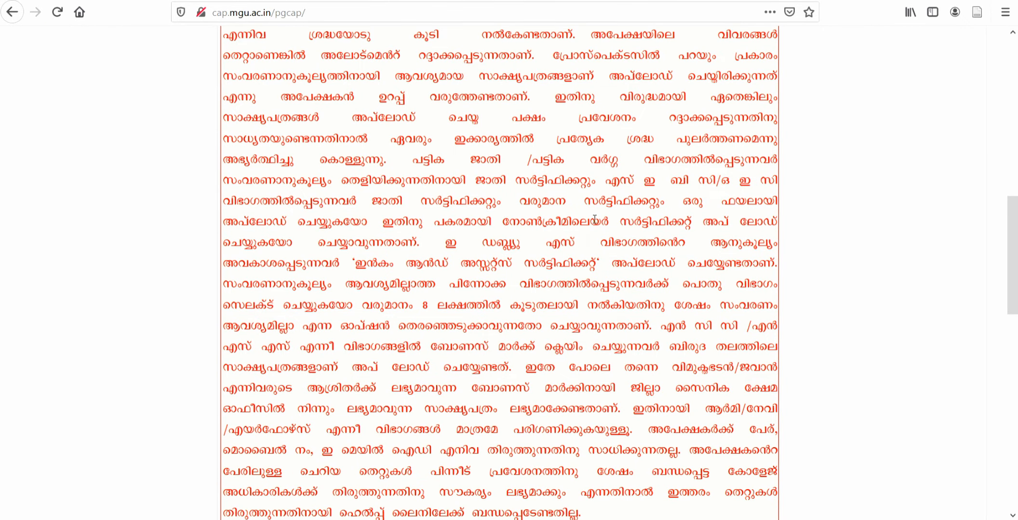
scroll(594, 220, up, 2)
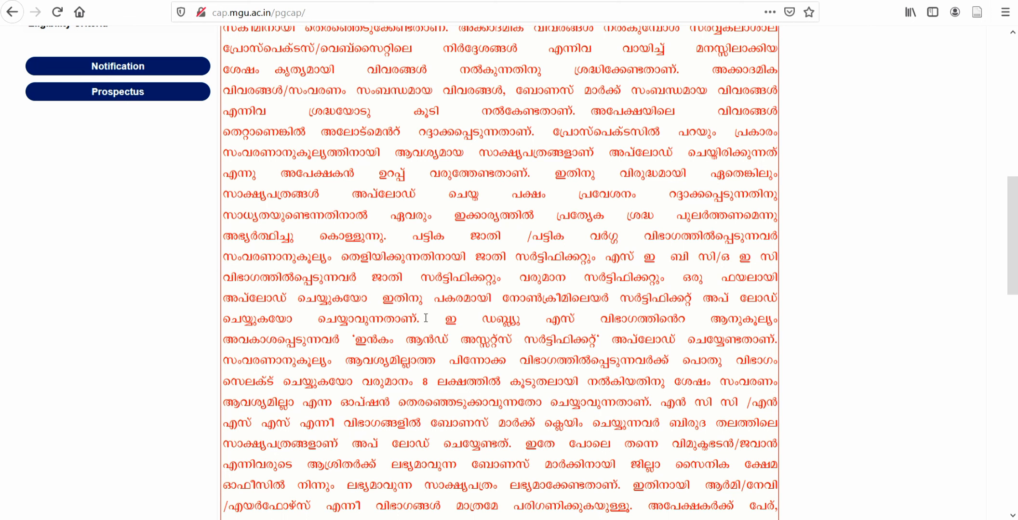
scroll(433, 319, down, 3)
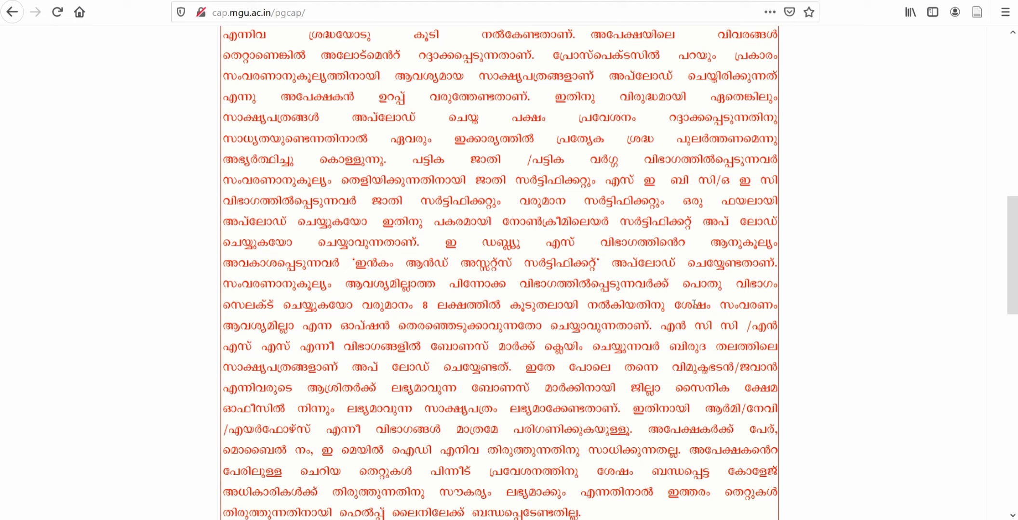
scroll(313, 308, down, 2)
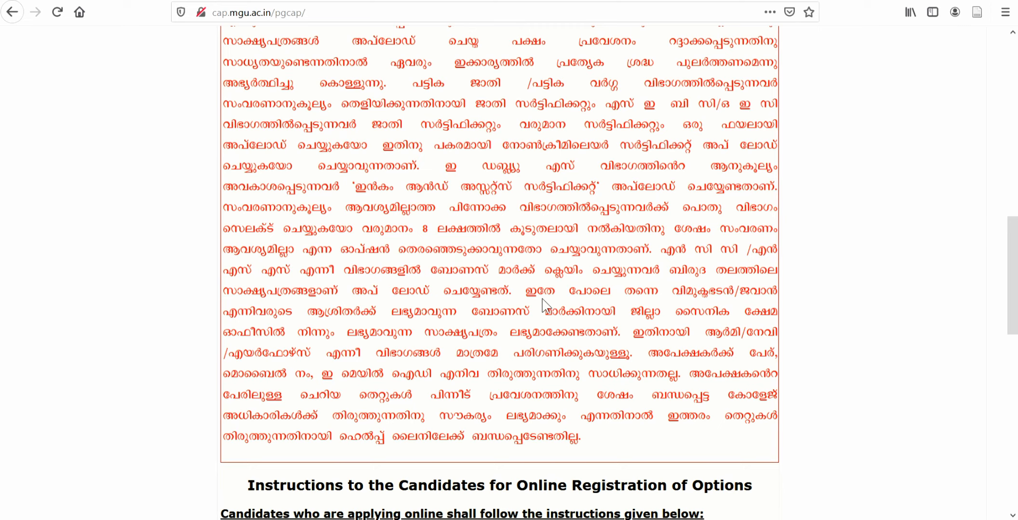
scroll(543, 304, down, 3)
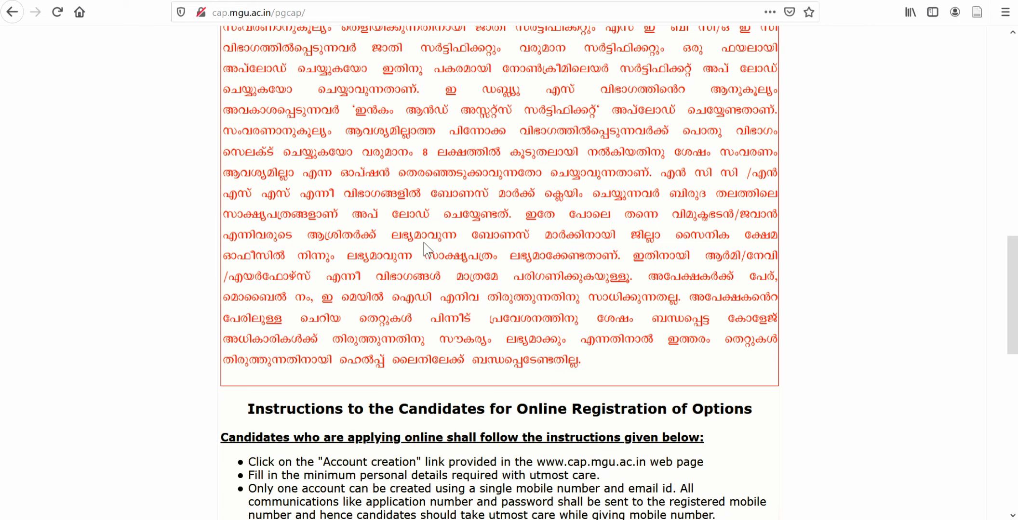
scroll(424, 243, up, 10)
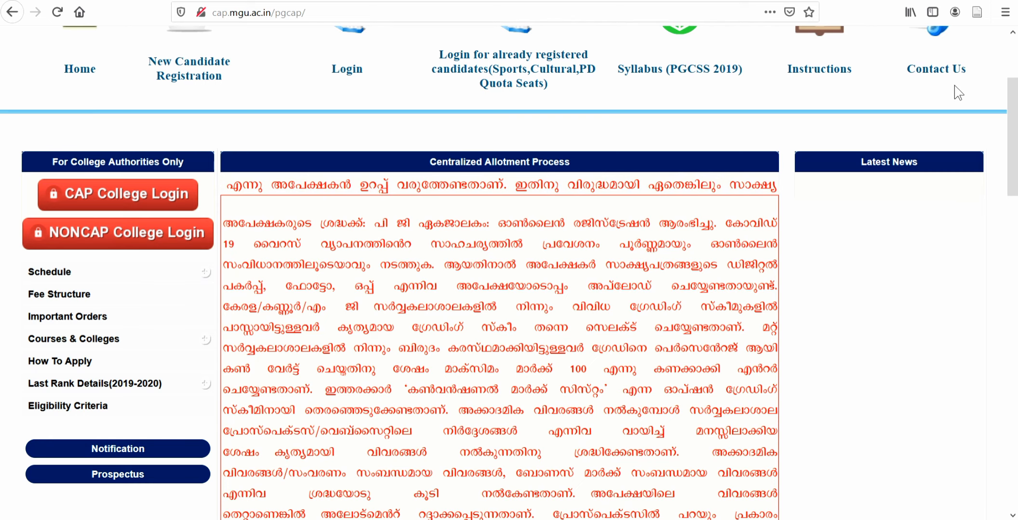
scroll(559, 161, down, 3)
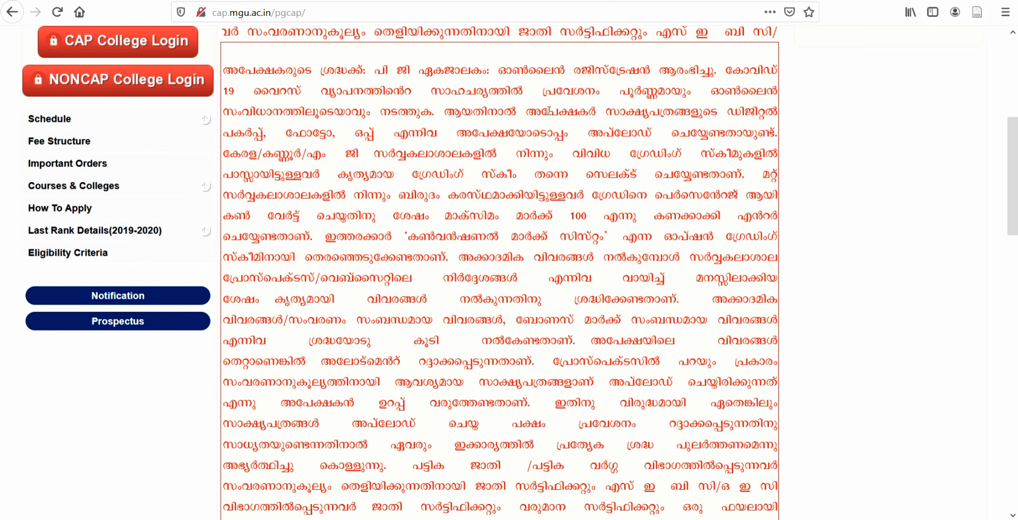
scroll(422, 118, down, 5)
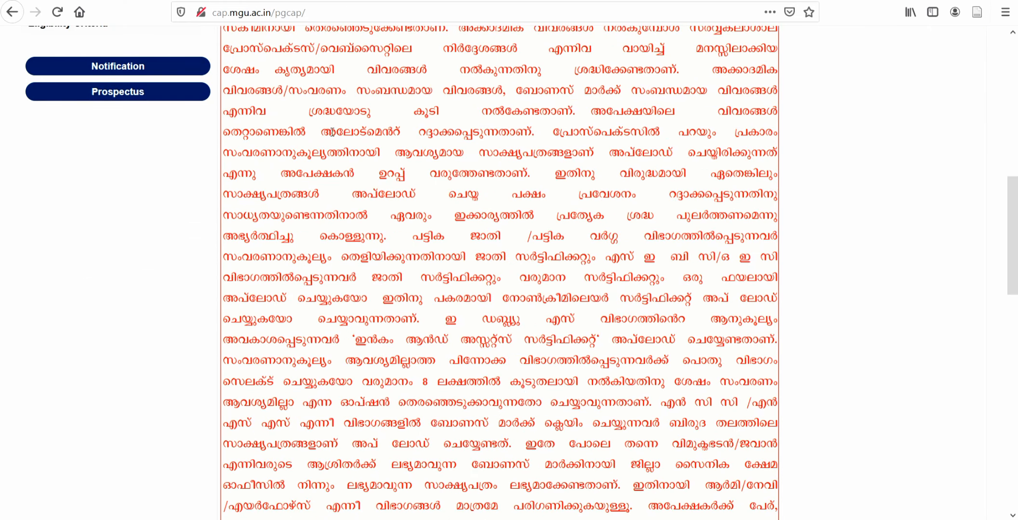
scroll(663, 348, up, 8)
Step: Read the candidate instructions for online registration of options and the technical instructions on the home page
scroll(643, 203, down, 15)
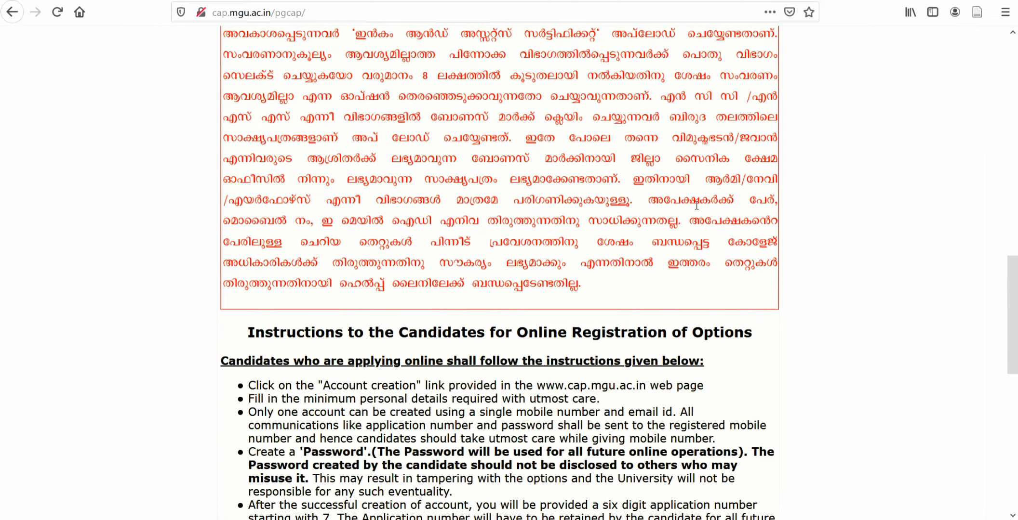
scroll(697, 206, down, 7)
scroll(284, 176, up, 2)
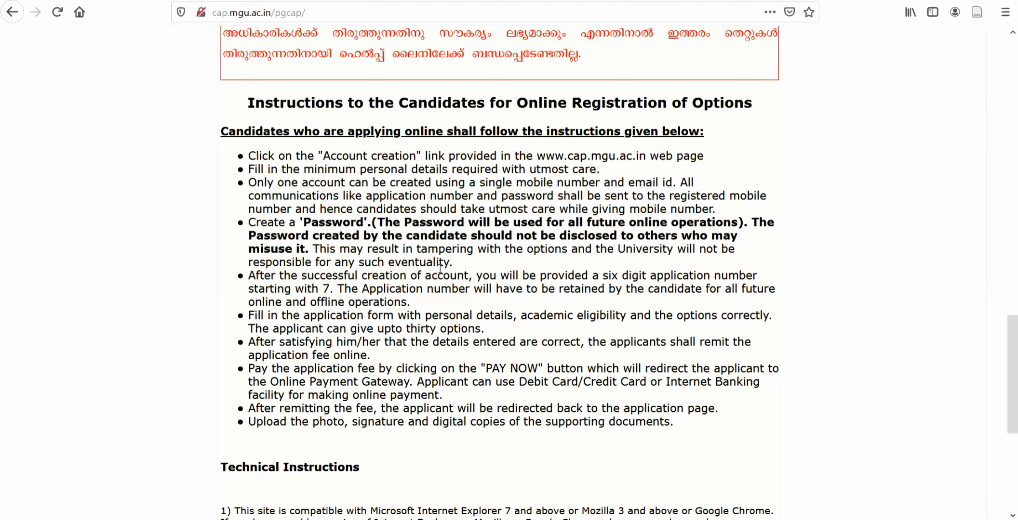
scroll(440, 266, down, 3)
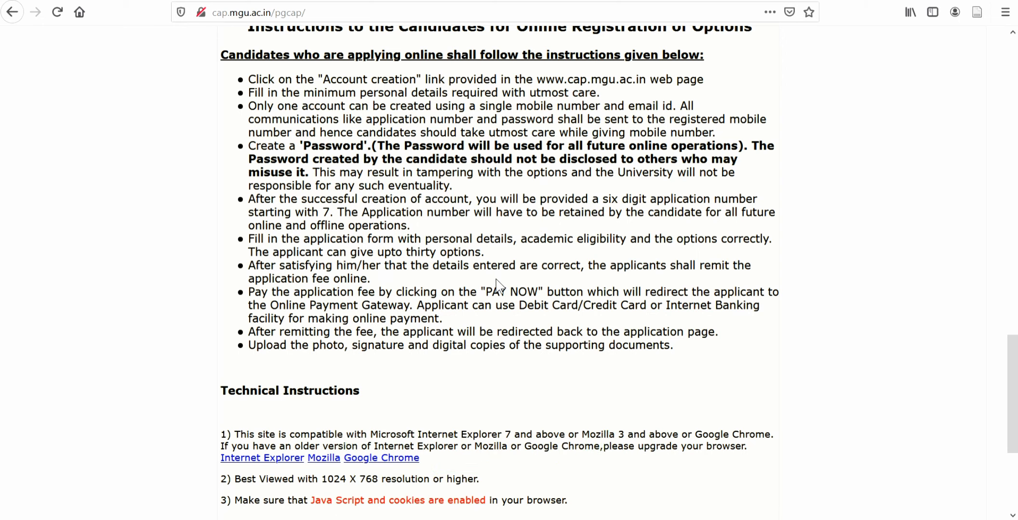
scroll(514, 295, down, 3)
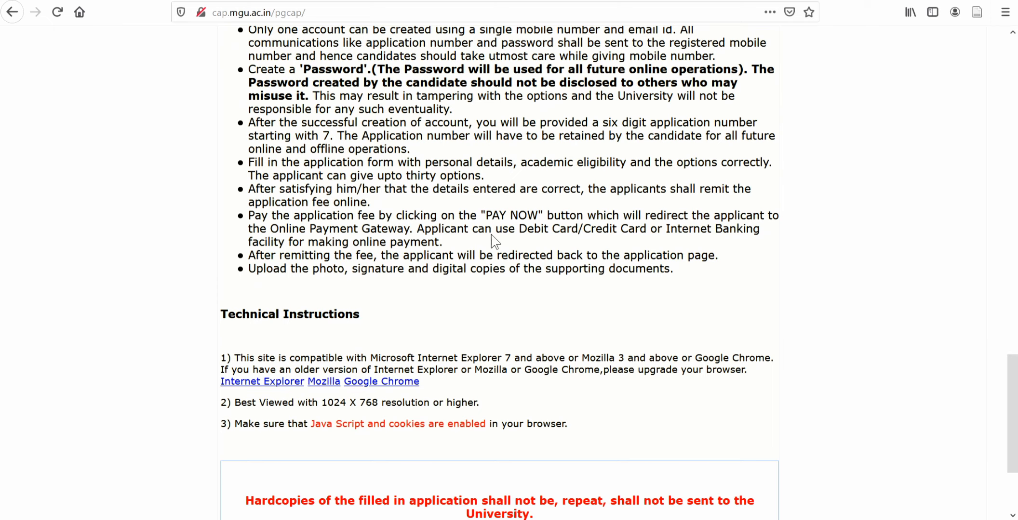
scroll(495, 241, down, 5)
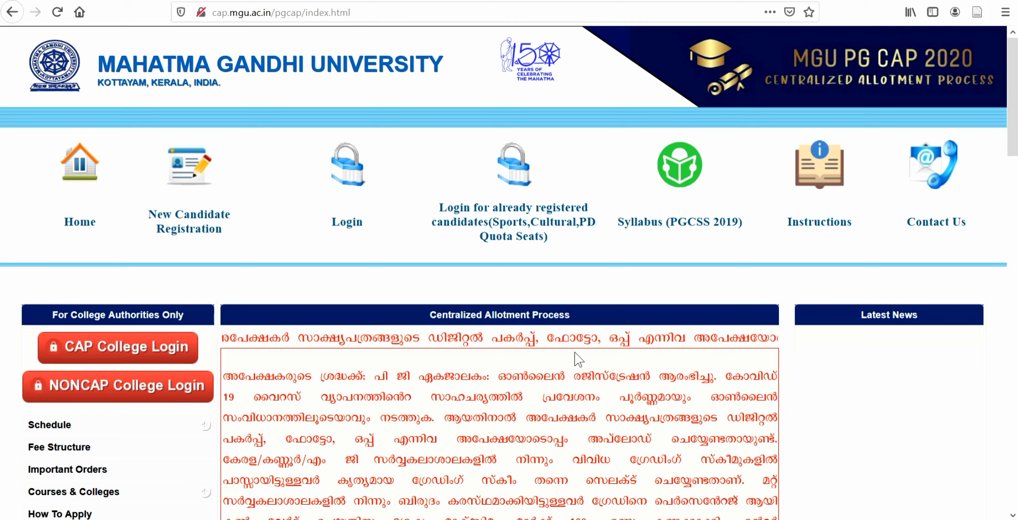
Step: Open the new candidate registration form and review its application stages and account creation fields
click(187, 188)
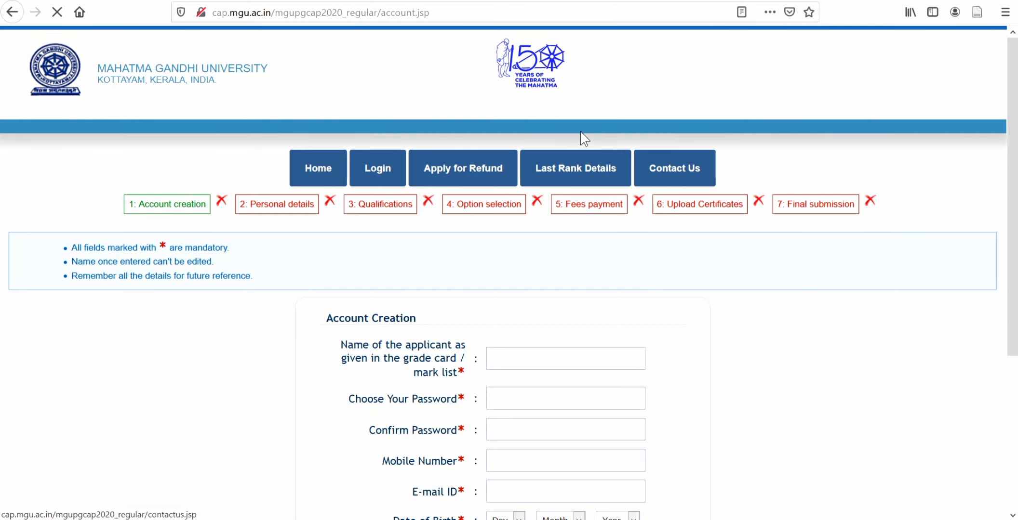
scroll(255, 187, down, 2)
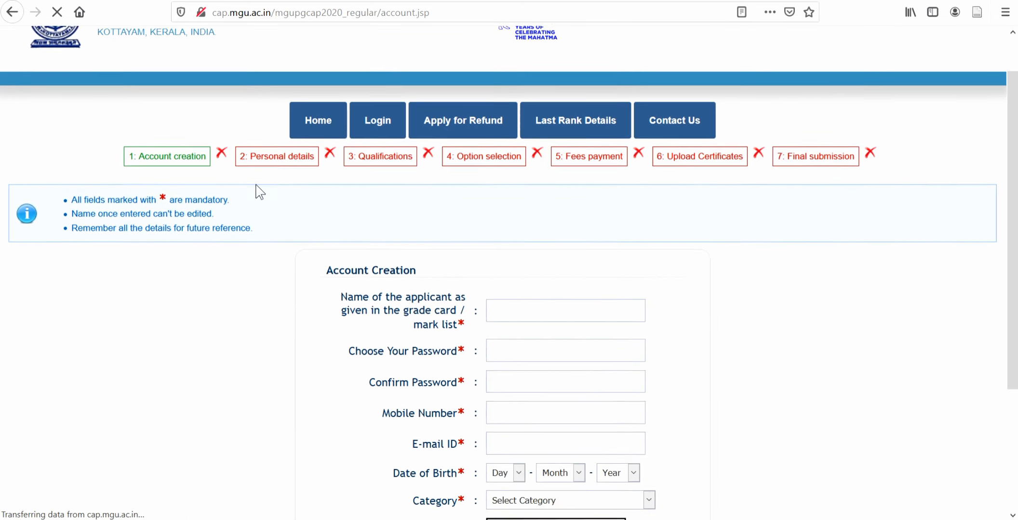
scroll(256, 186, down, 1)
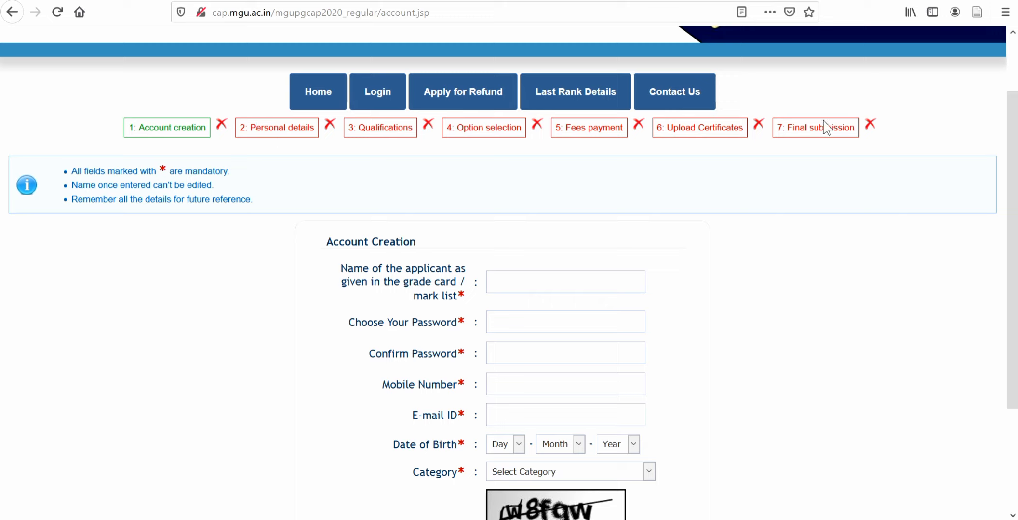
scroll(461, 178, down, 3)
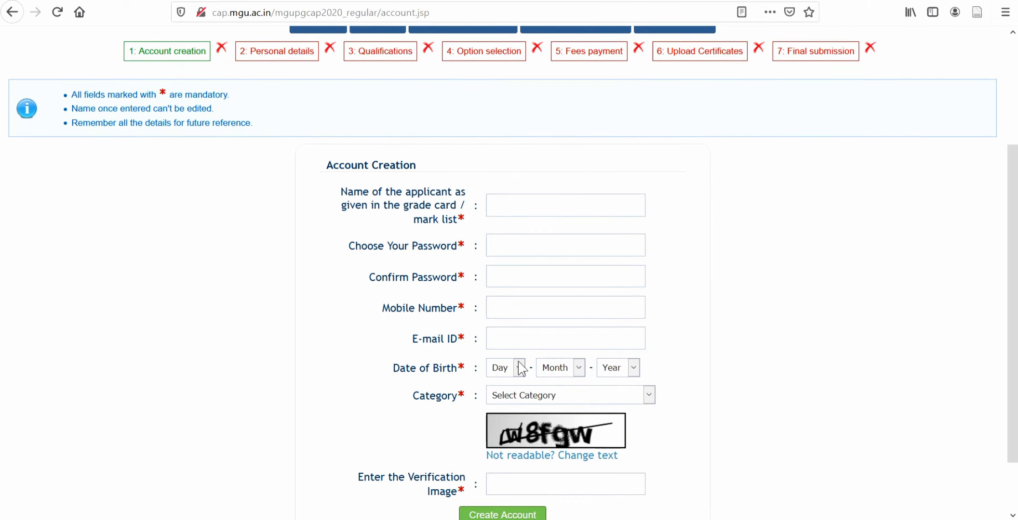
scroll(520, 370, down, 3)
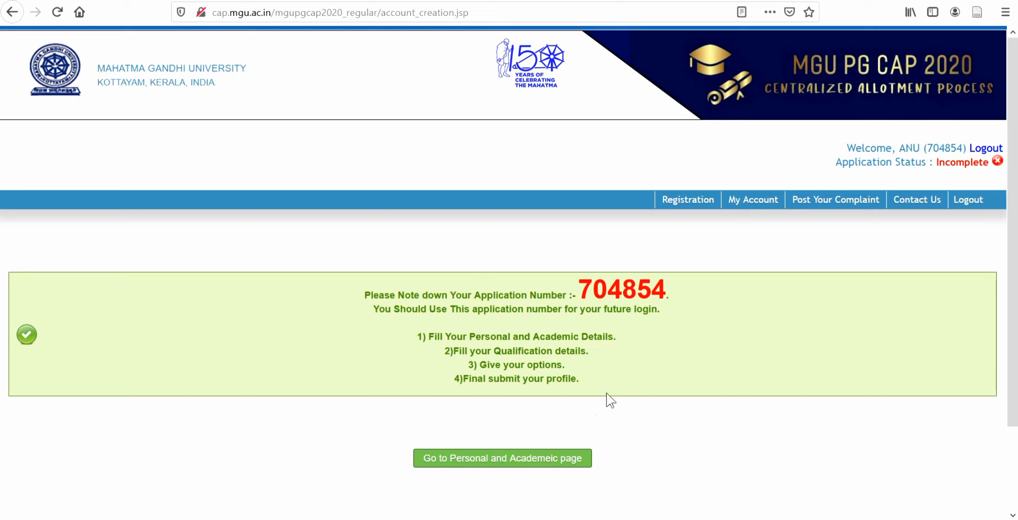
Step: Proceed to the personal and academic page and go through the personal profile and communication address fields
click(569, 463)
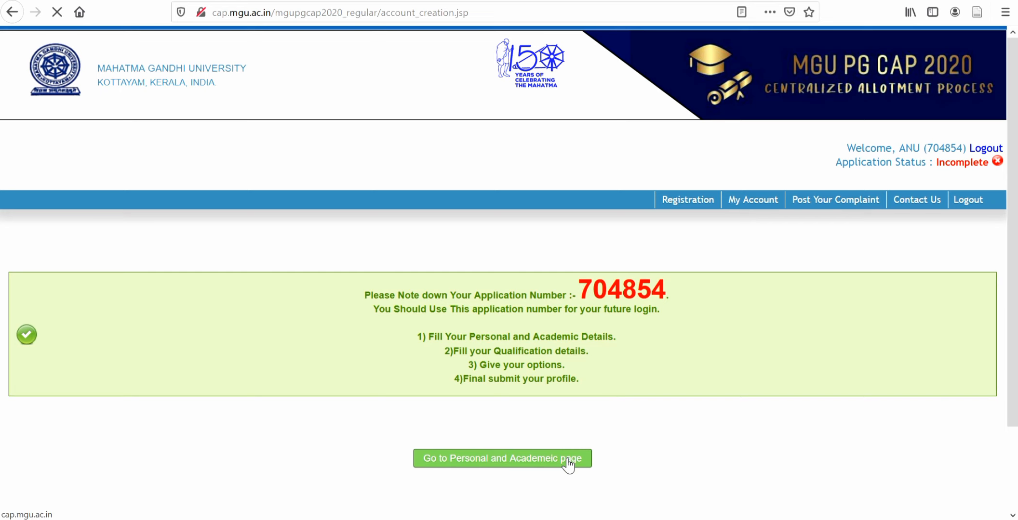
scroll(683, 335, down, 3)
scroll(683, 336, down, 3)
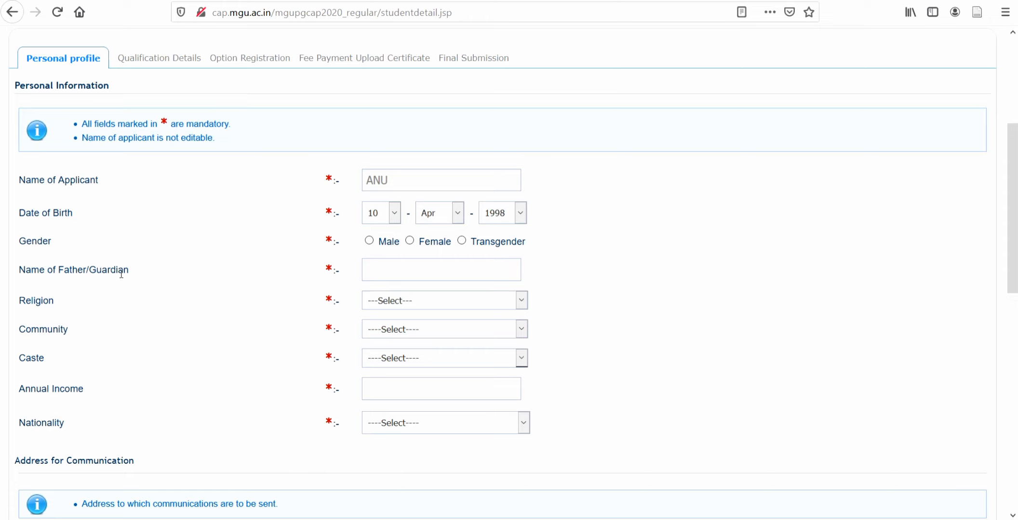
scroll(70, 330, down, 3)
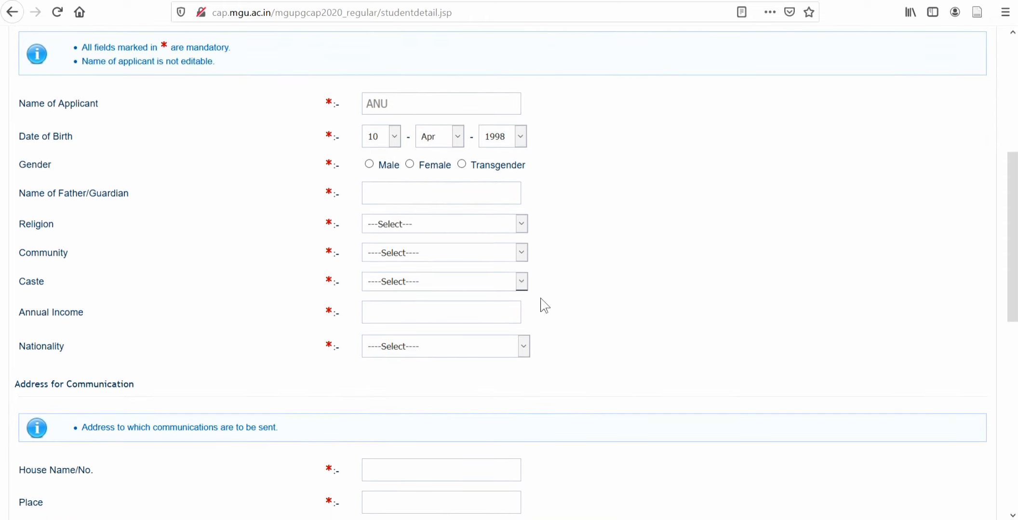
scroll(530, 202, down, 5)
scroll(559, 195, down, 10)
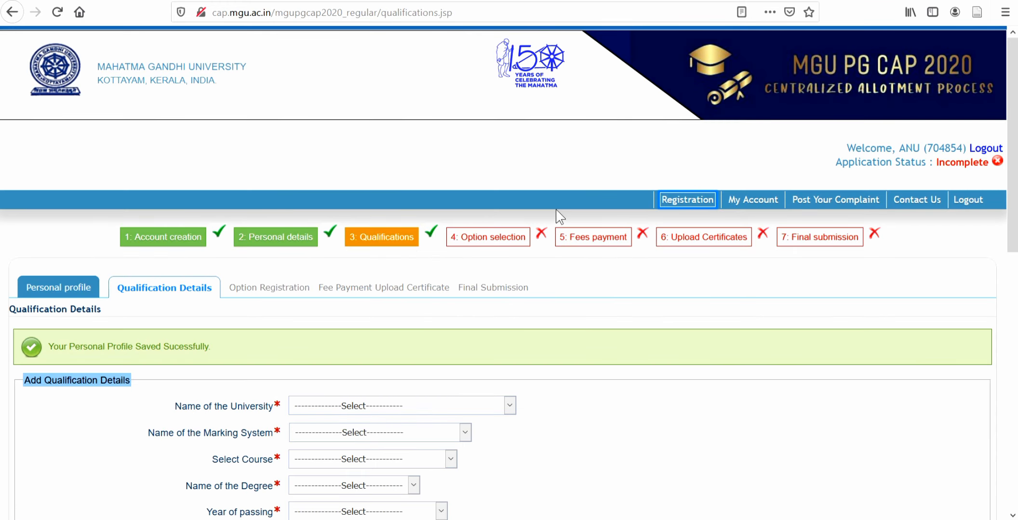
Step: Choose Mahatma Gandhi University, Kerala as the qualification's university and check the available marking systems without picking one
scroll(555, 209, down, 3)
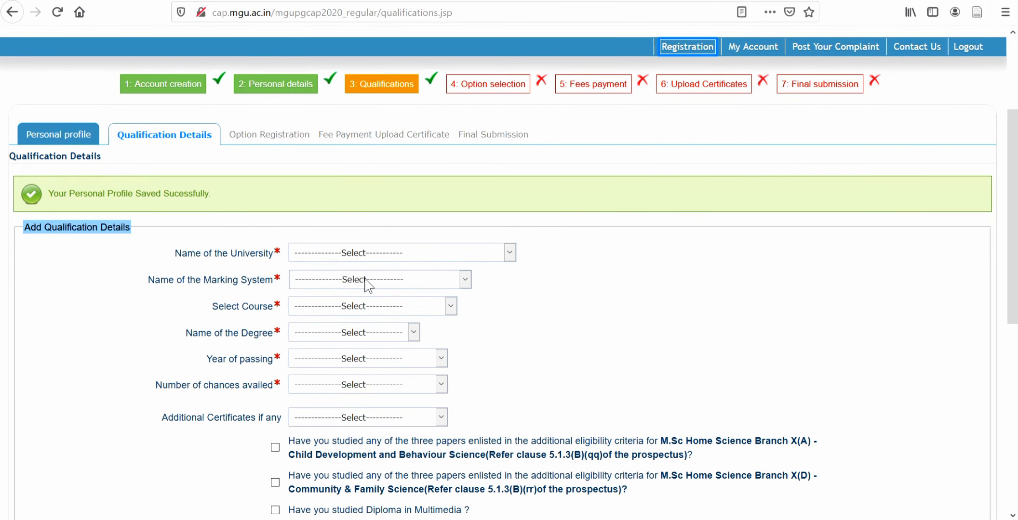
click(510, 253)
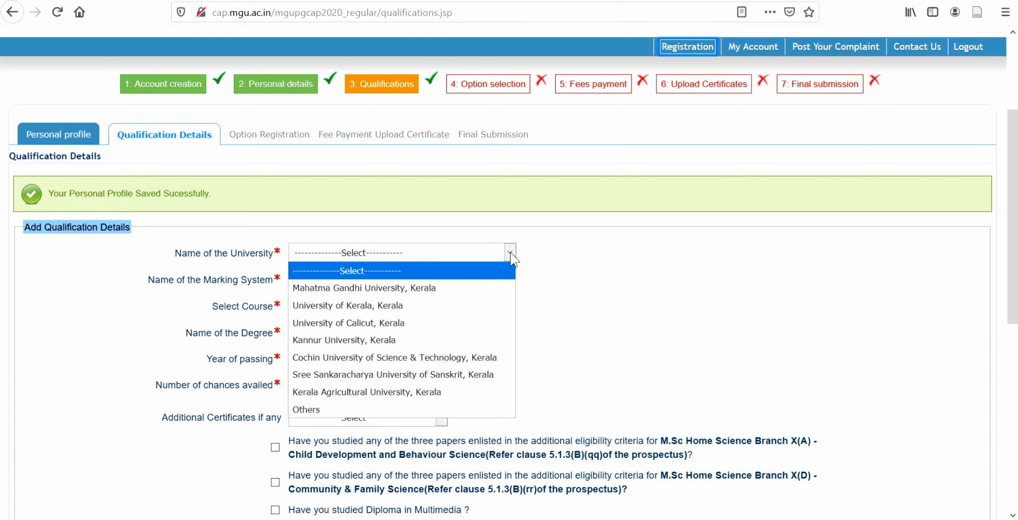
click(423, 288)
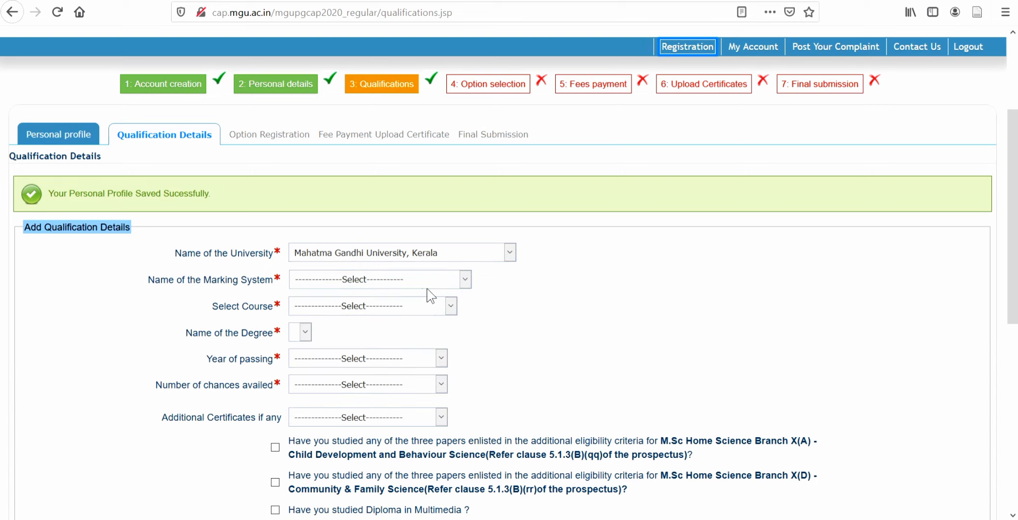
click(466, 281)
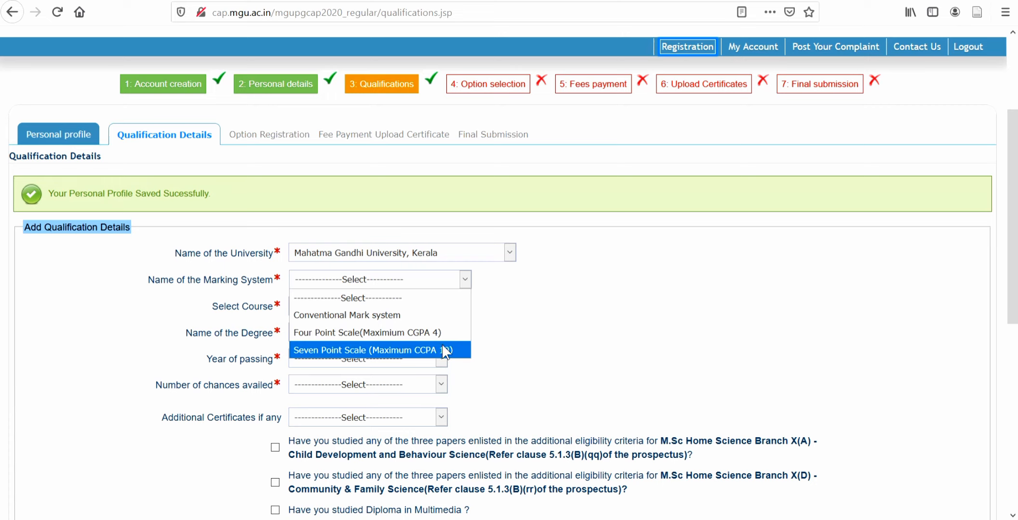
click(497, 286)
Step: Change the qualification's university to University of Calicut, Kerala and check the marking system options without picking one
click(510, 255)
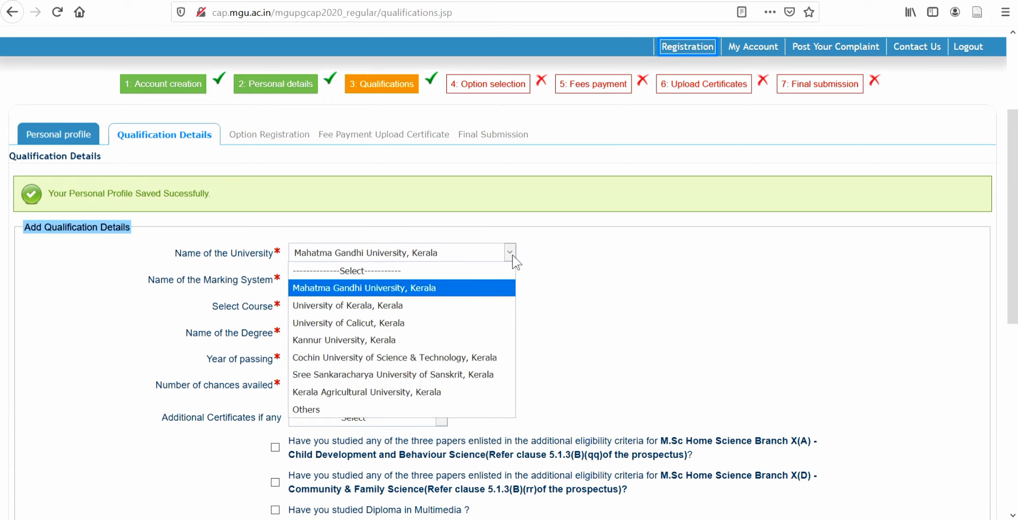
click(404, 323)
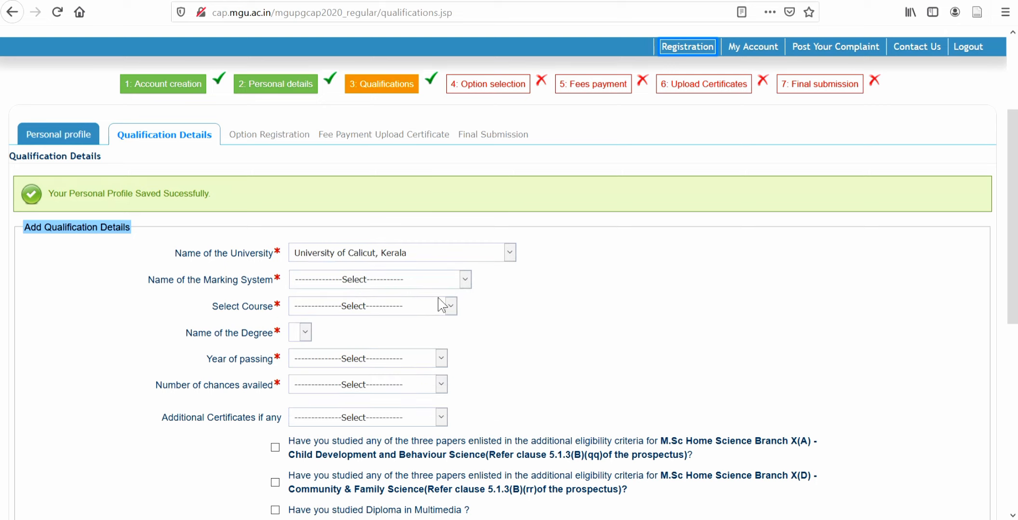
click(464, 280)
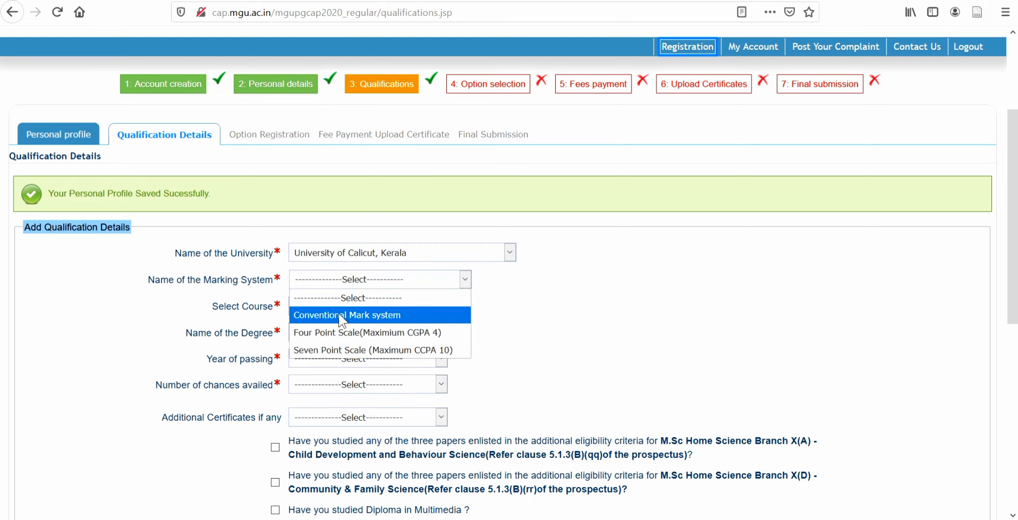
click(501, 309)
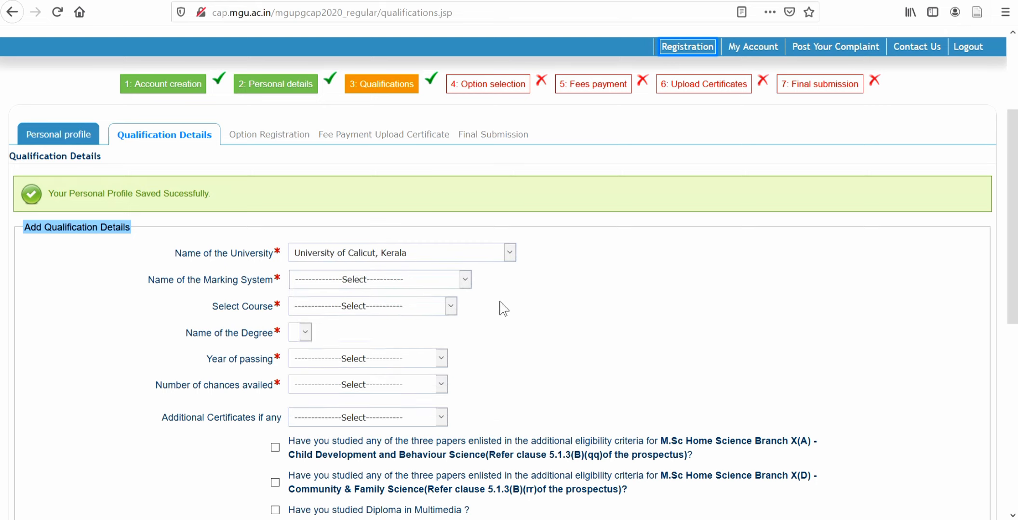
Step: Change the qualification's university to Kerala Agricultural University, Kerala and check the marking system options without picking one
click(507, 252)
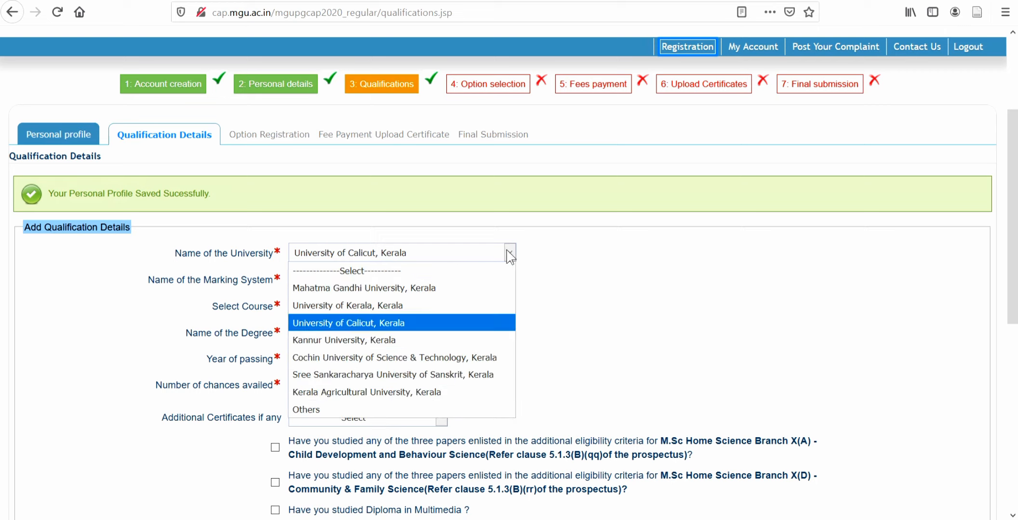
click(425, 392)
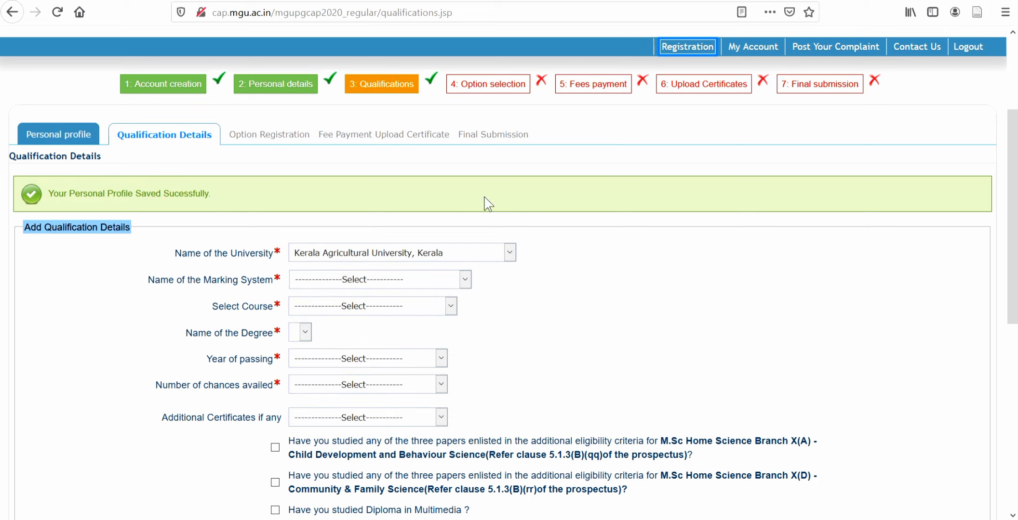
click(465, 279)
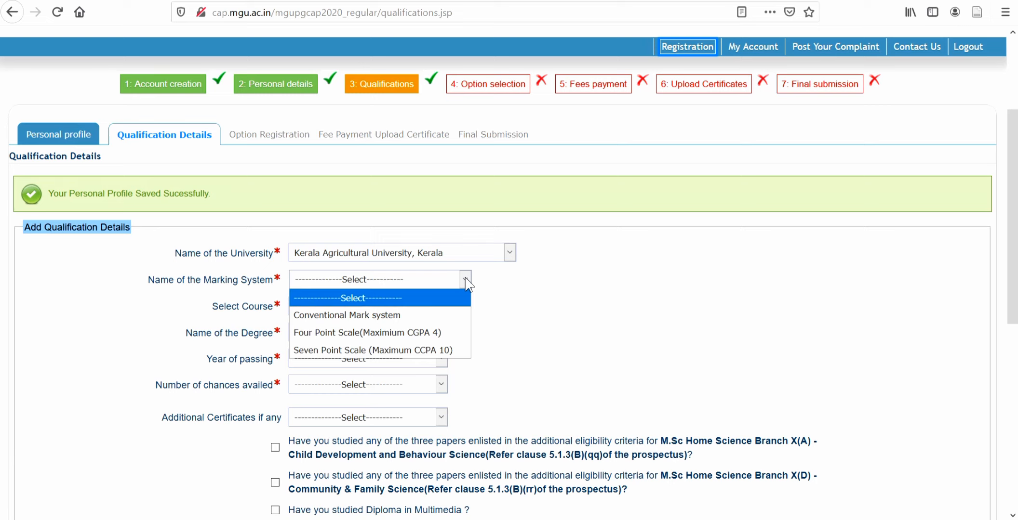
click(466, 280)
Step: Choose Bachelor of Arts as the qualification's course and B.A English as the name of the degree
click(449, 308)
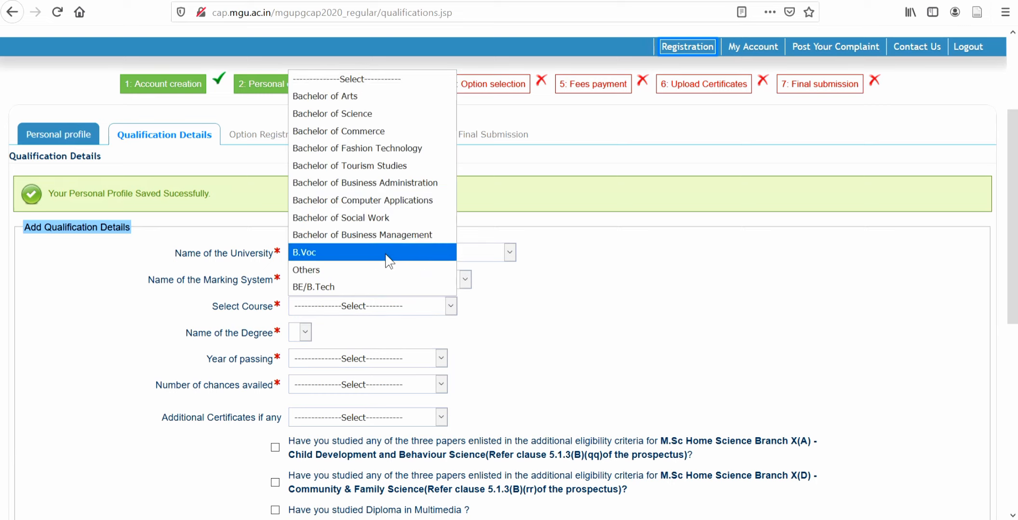
click(534, 318)
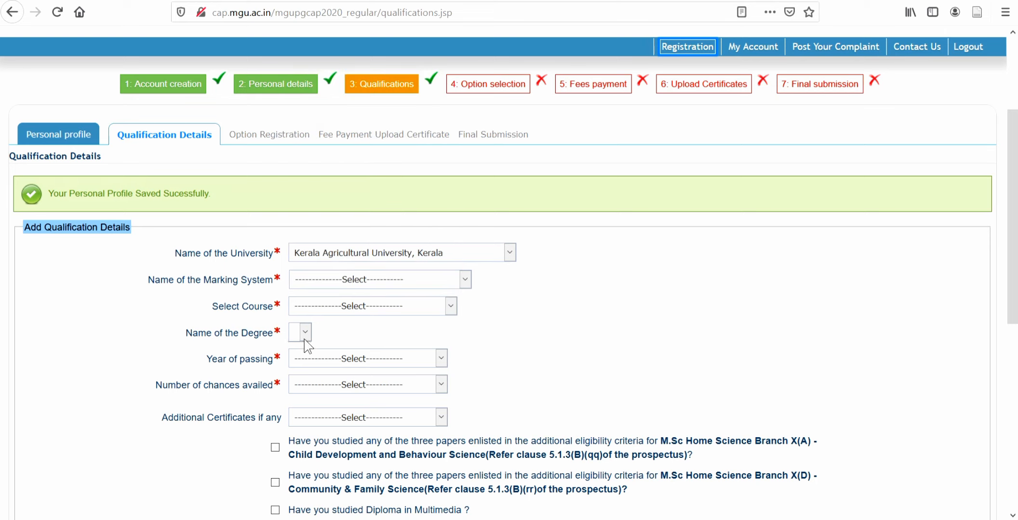
click(453, 307)
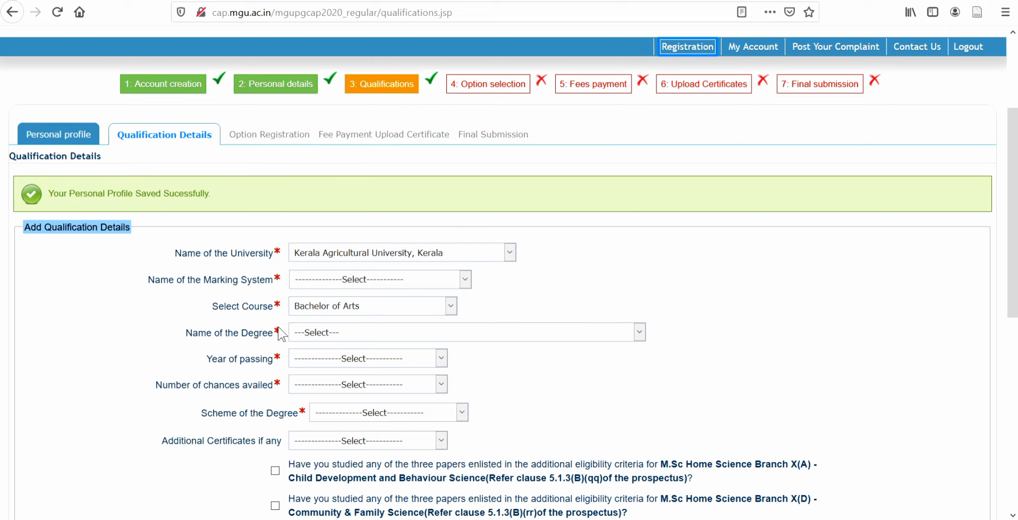
click(381, 334)
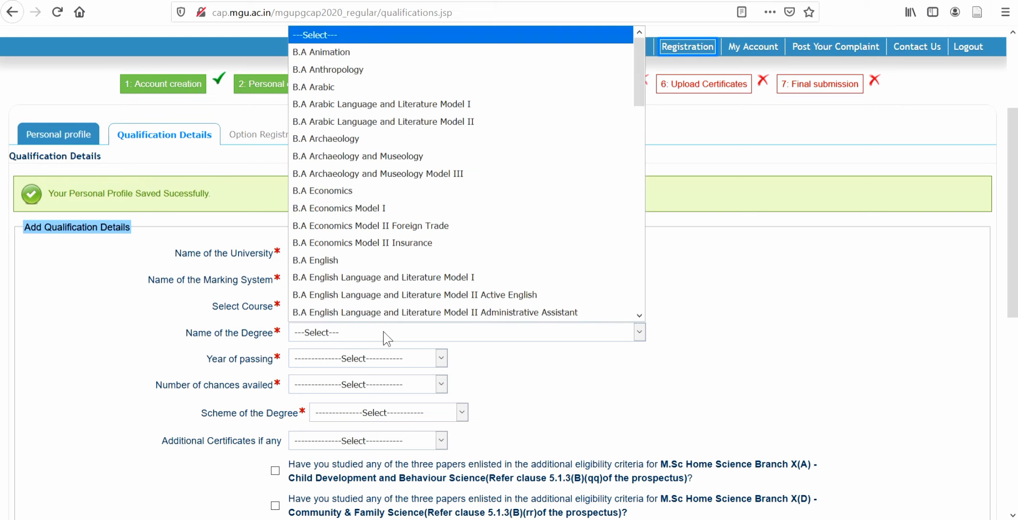
click(356, 262)
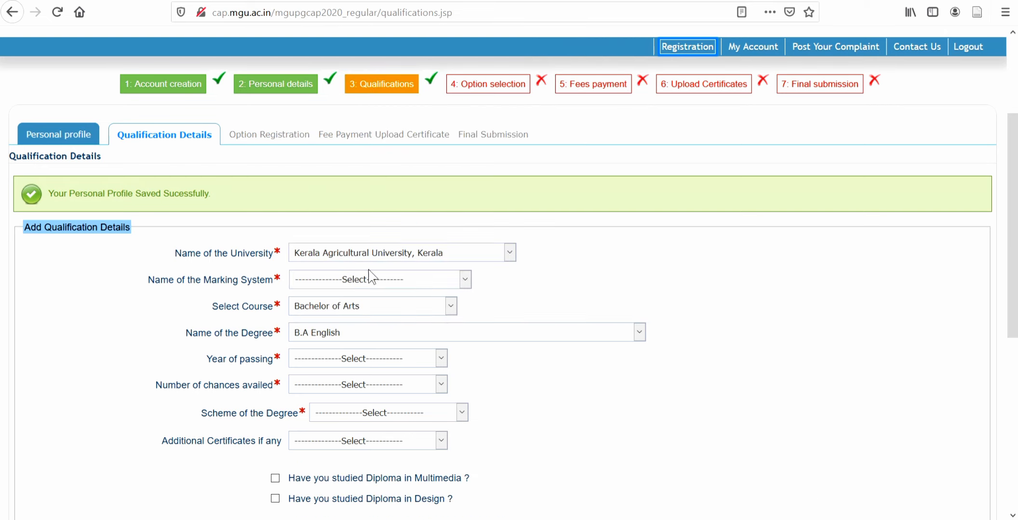
Step: Check the year of passing options without picking one, and set the number of chances availed to Free Chance
click(439, 365)
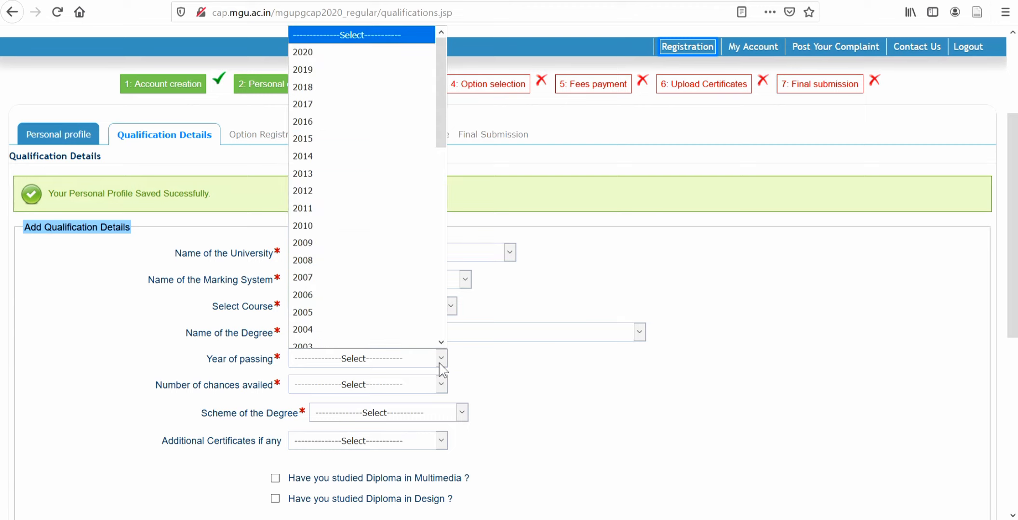
click(439, 364)
click(440, 385)
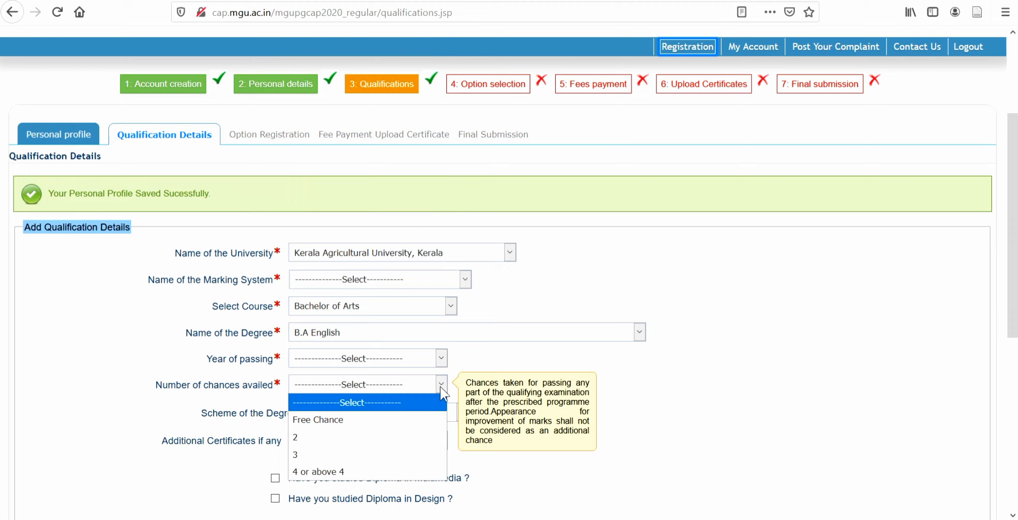
click(406, 419)
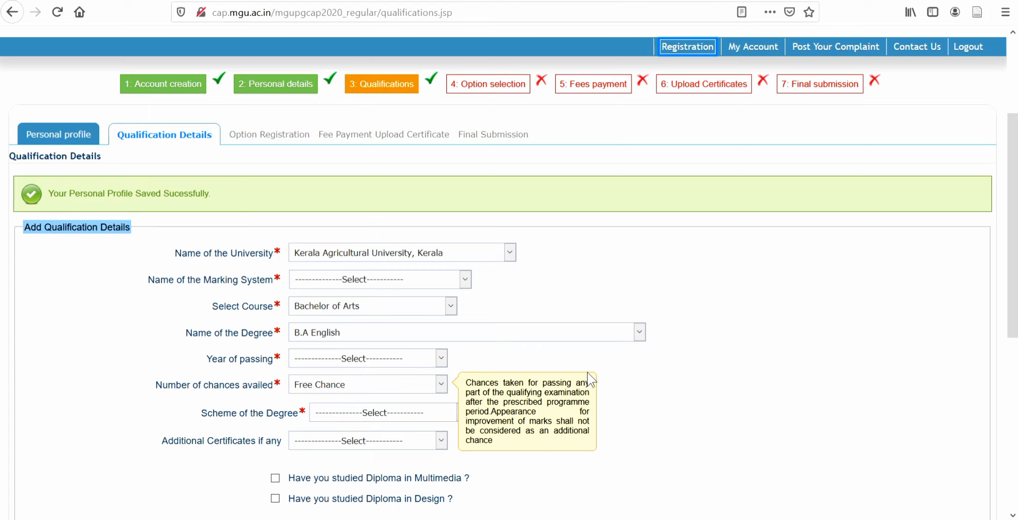
click(444, 389)
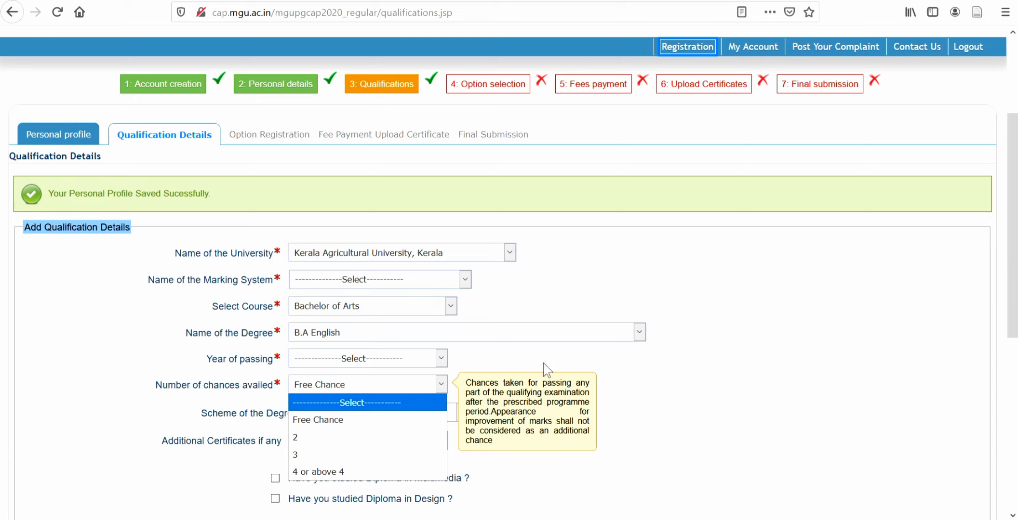
click(607, 362)
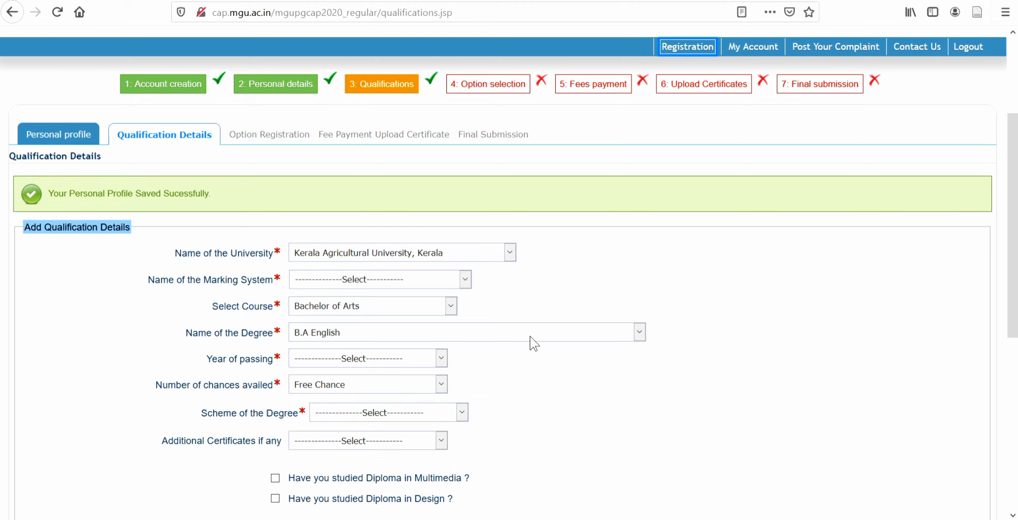
click(441, 385)
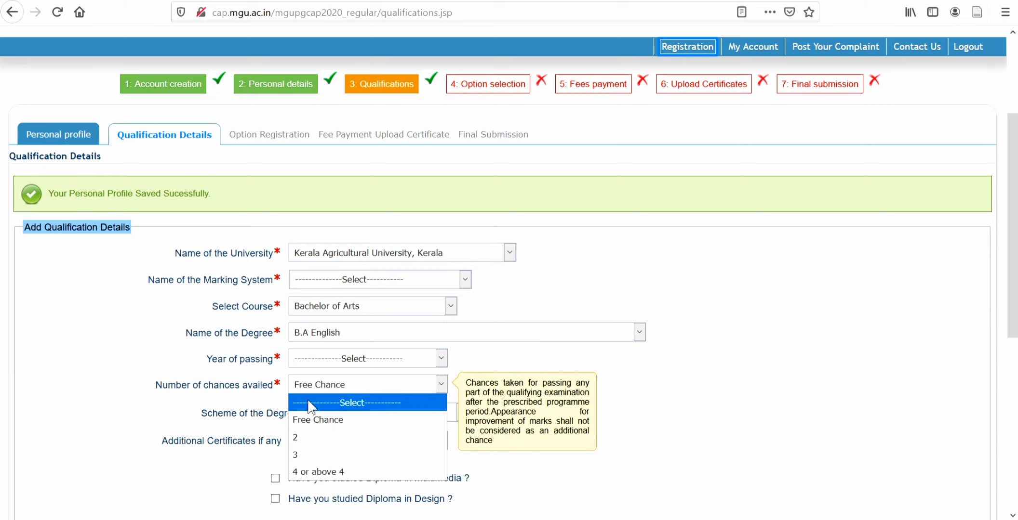
click(715, 387)
Step: Set the scheme of the degree to Single Main and check the additional certificate options without picking one
scroll(422, 413, down, 2)
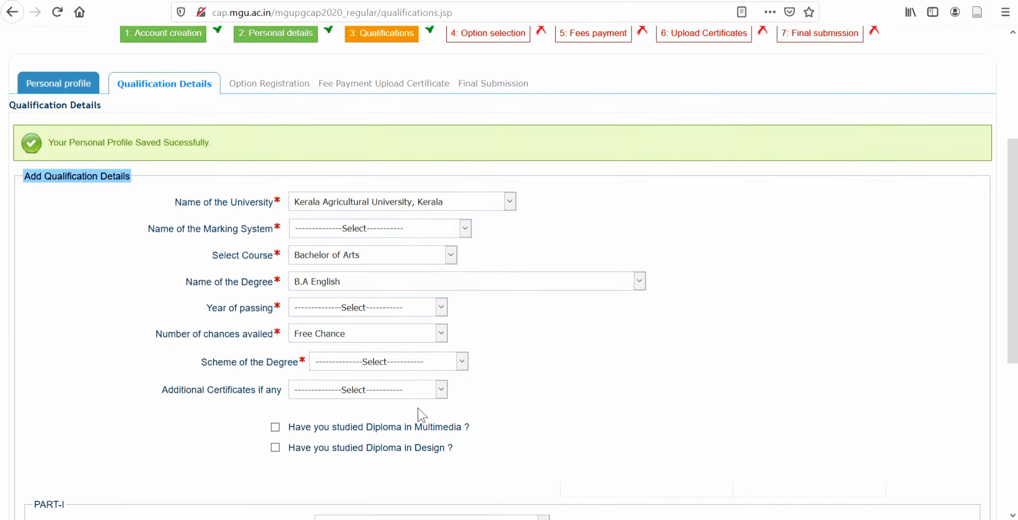
click(455, 339)
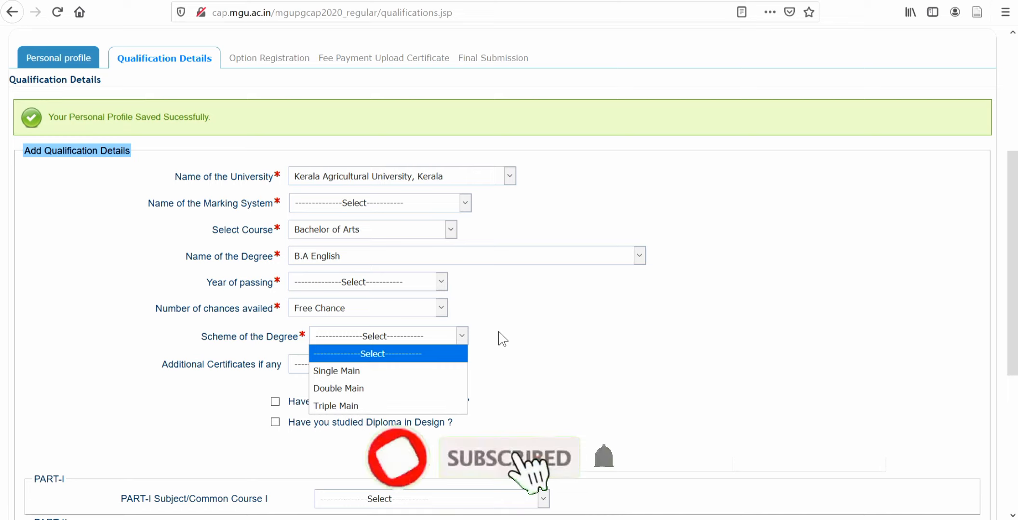
click(390, 373)
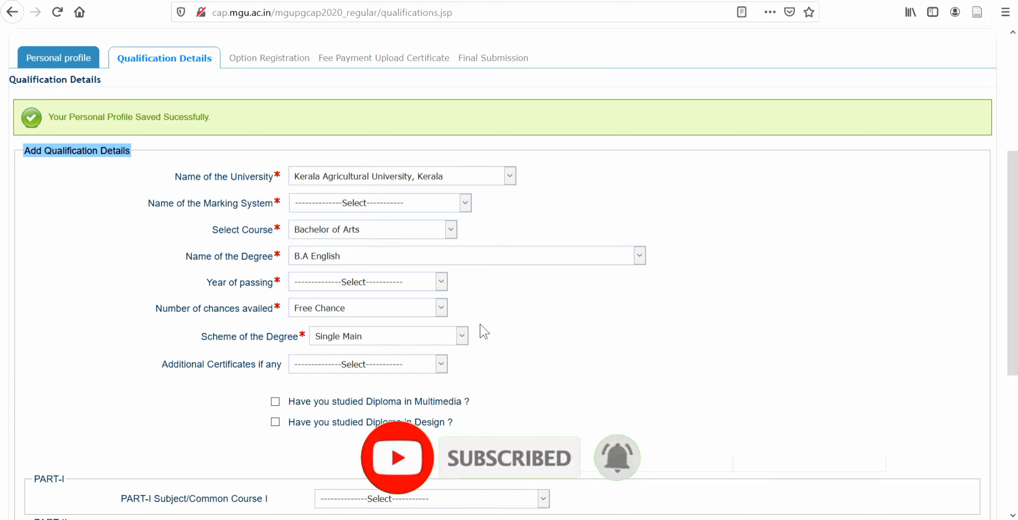
click(443, 364)
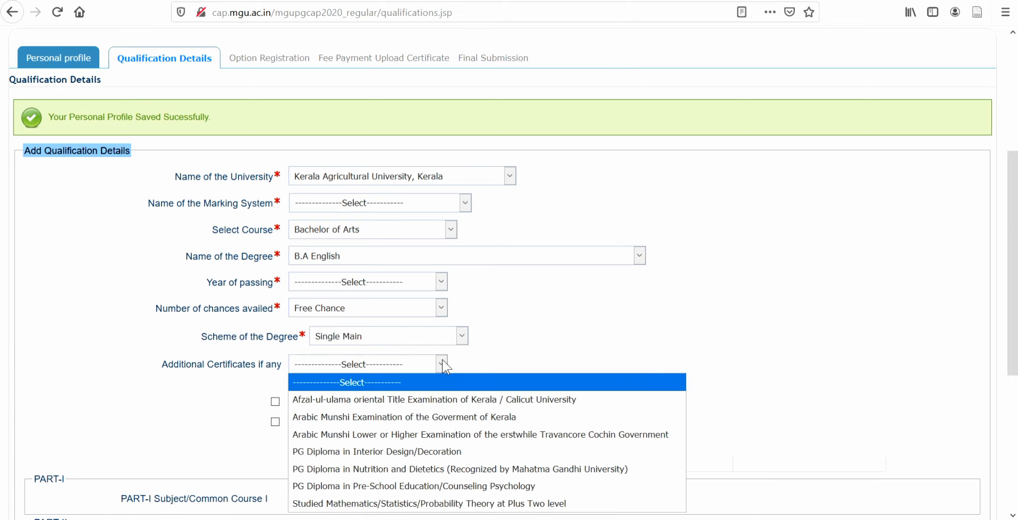
scroll(489, 337, down, 3)
click(442, 288)
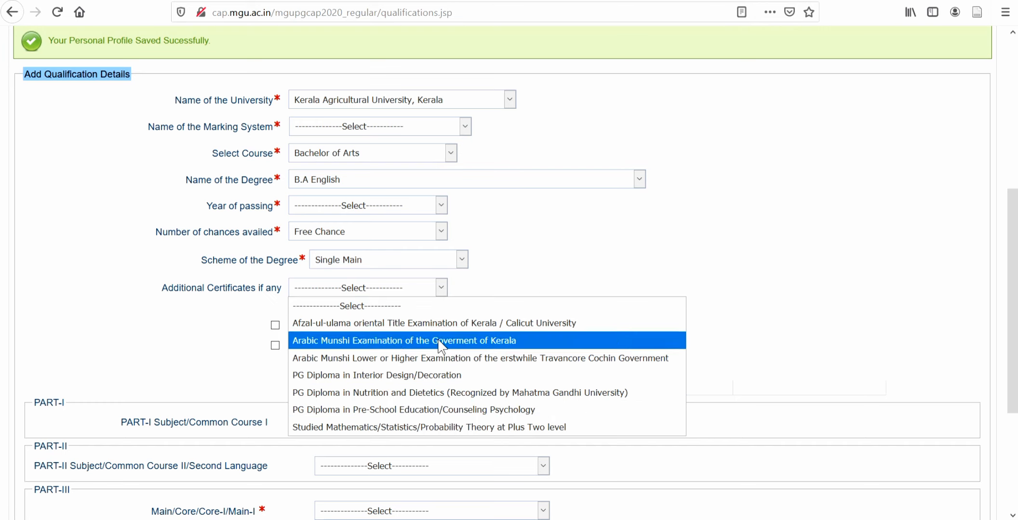
click(547, 277)
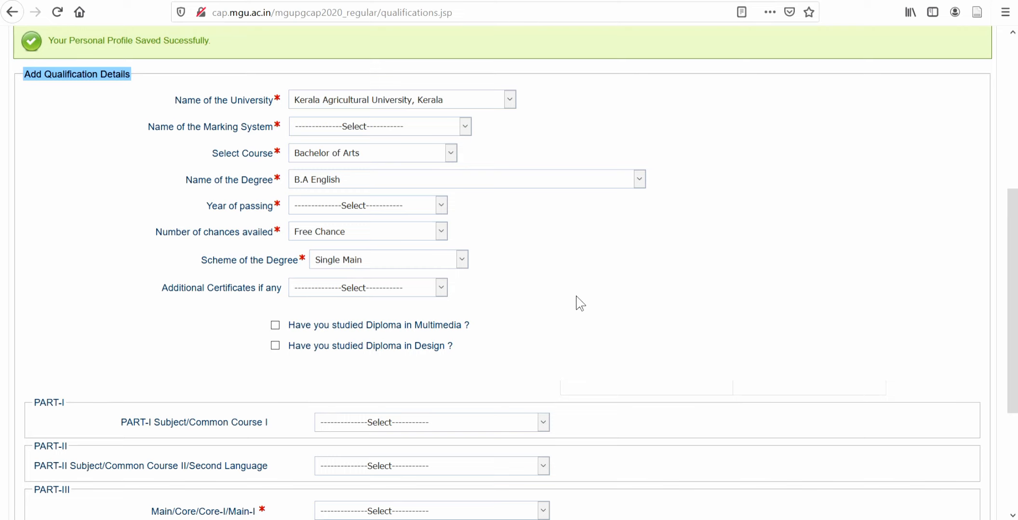
Step: Set the Part I common course to English and the Part II second language to Hindi
scroll(576, 296, down, 3)
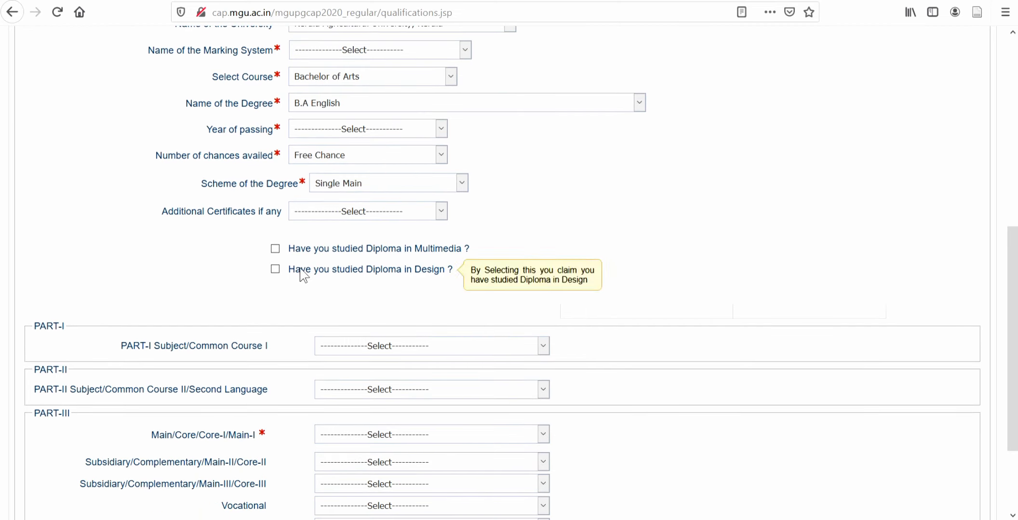
scroll(370, 266, down, 4)
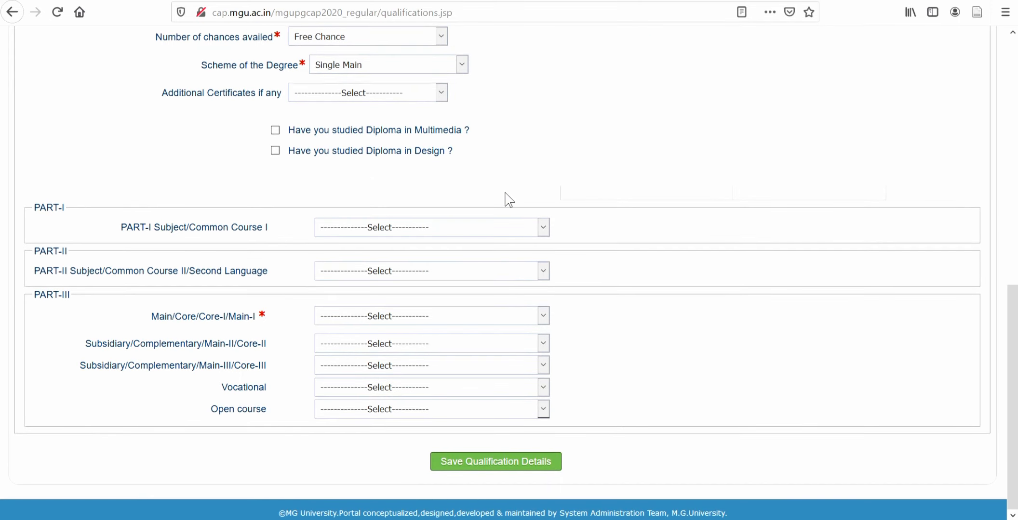
click(544, 228)
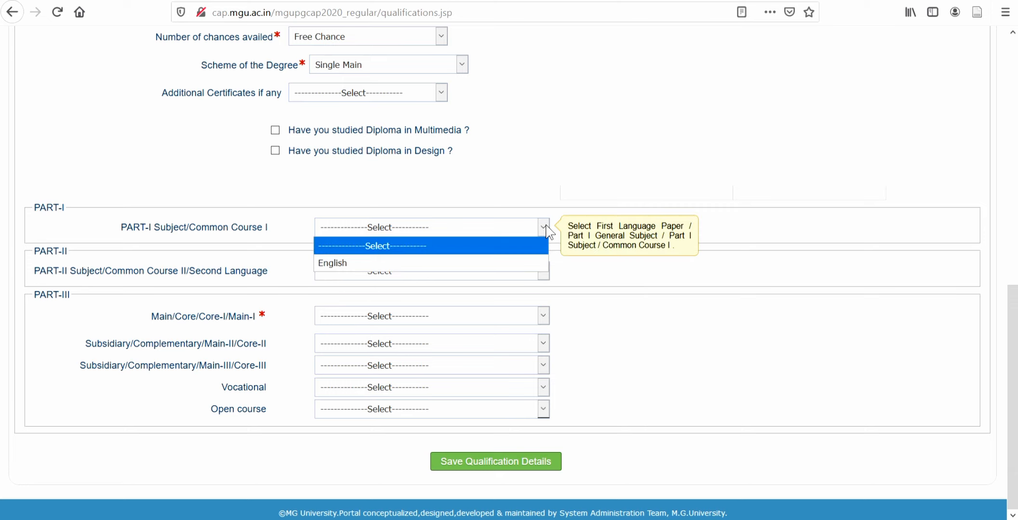
click(518, 263)
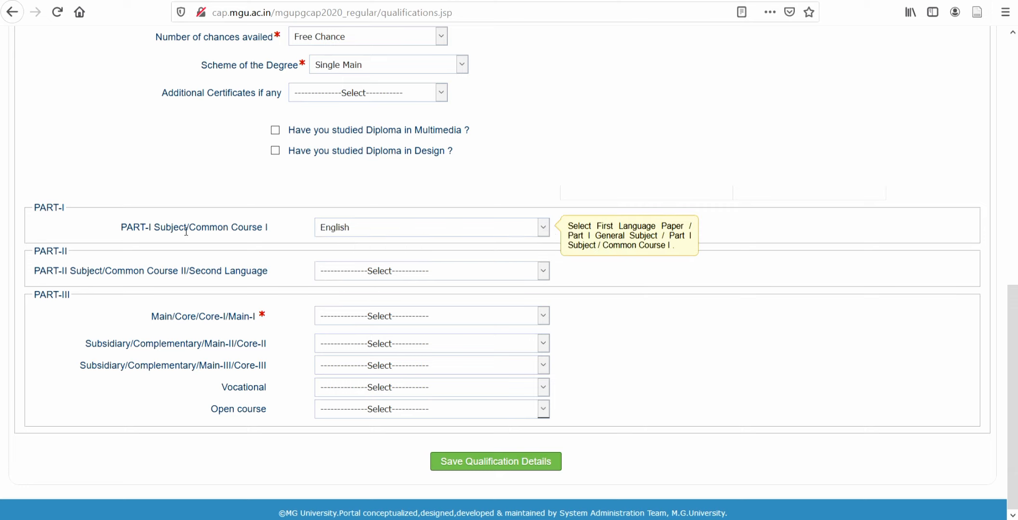
click(542, 270)
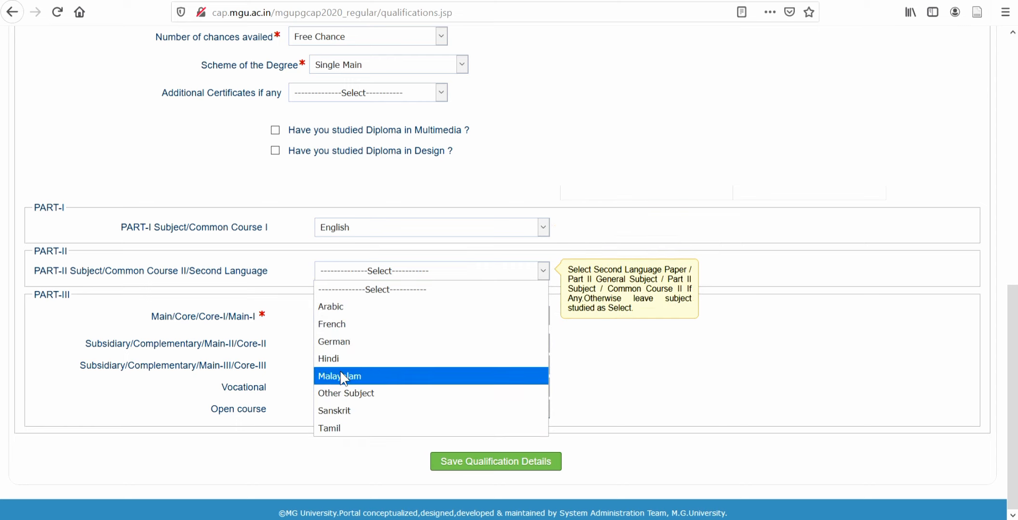
click(346, 360)
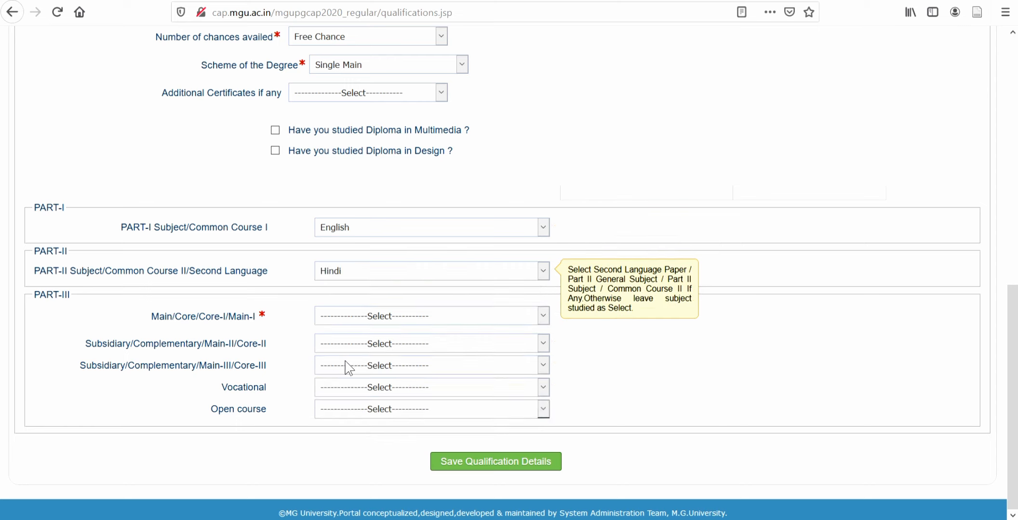
Step: Choose Mathematics as the Part III main/core subject
click(541, 319)
scroll(434, 154, down, 3)
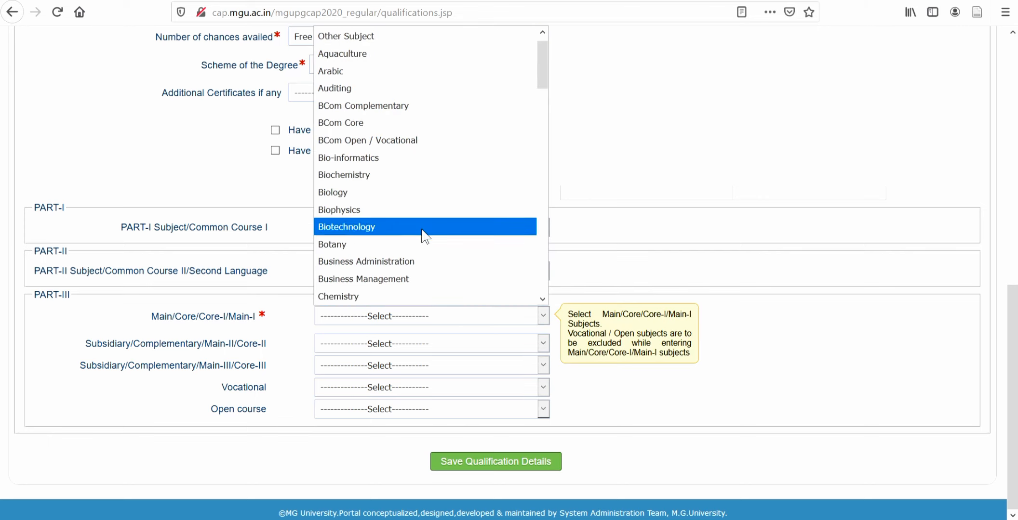
scroll(434, 153, down, 3)
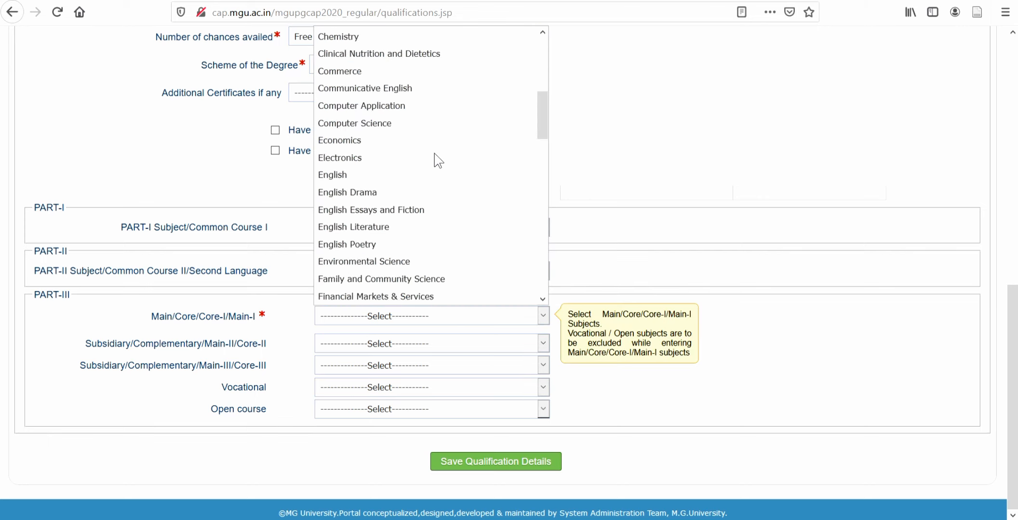
scroll(386, 258, down, 7)
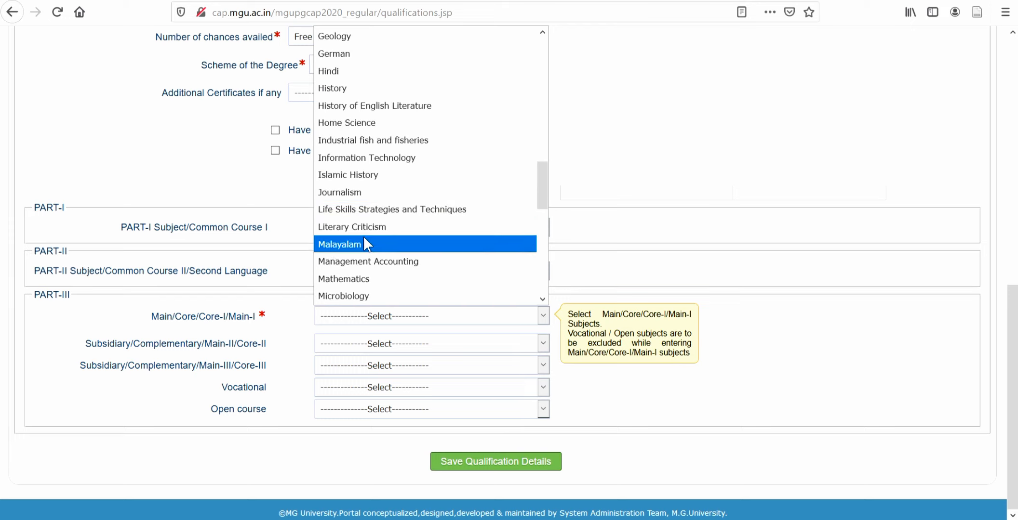
click(364, 279)
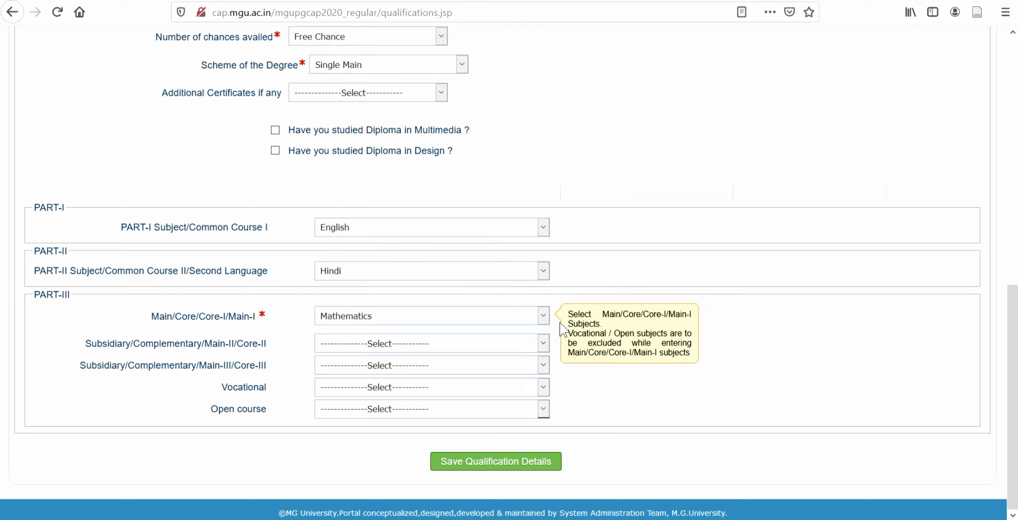
Step: Check the subject choices for the first complementary, vocational and open course fields without picking any
click(543, 345)
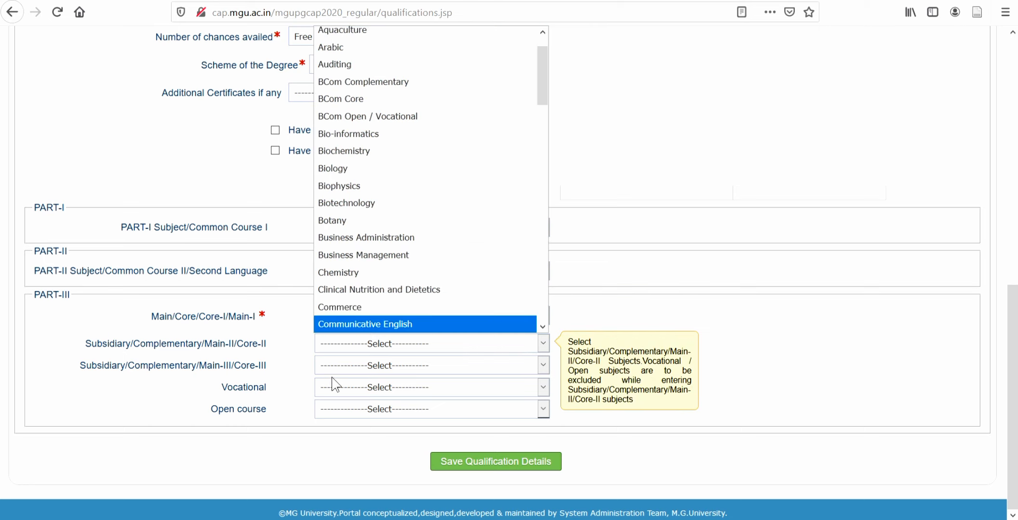
click(540, 388)
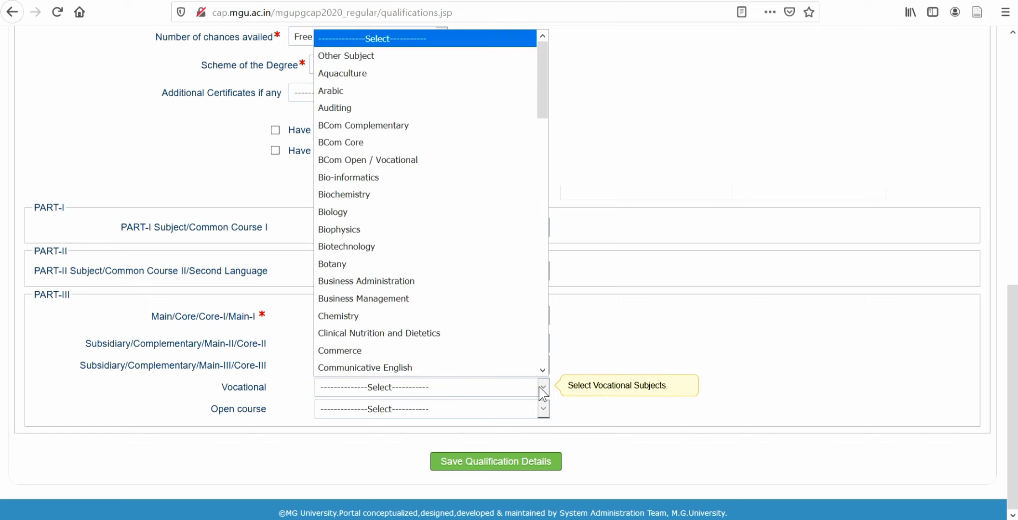
click(539, 389)
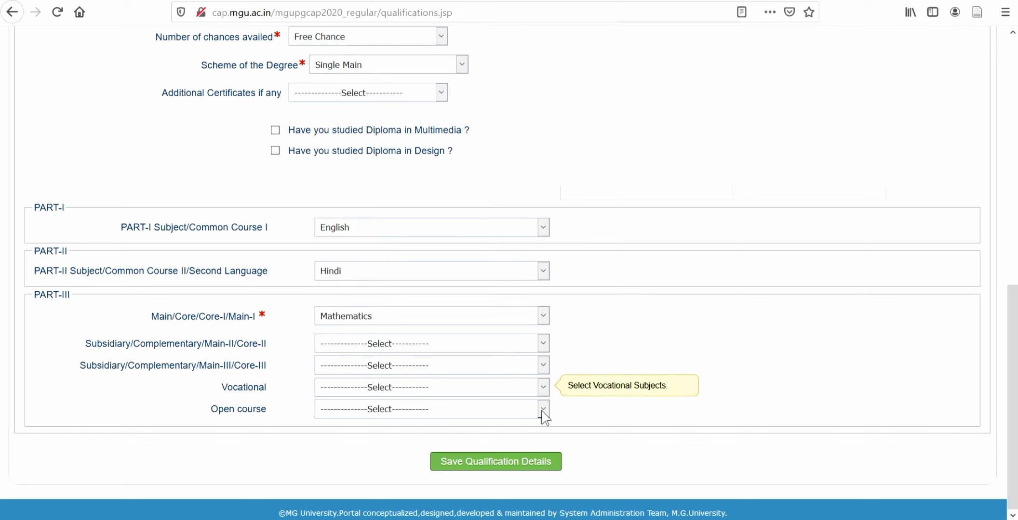
click(543, 411)
click(543, 414)
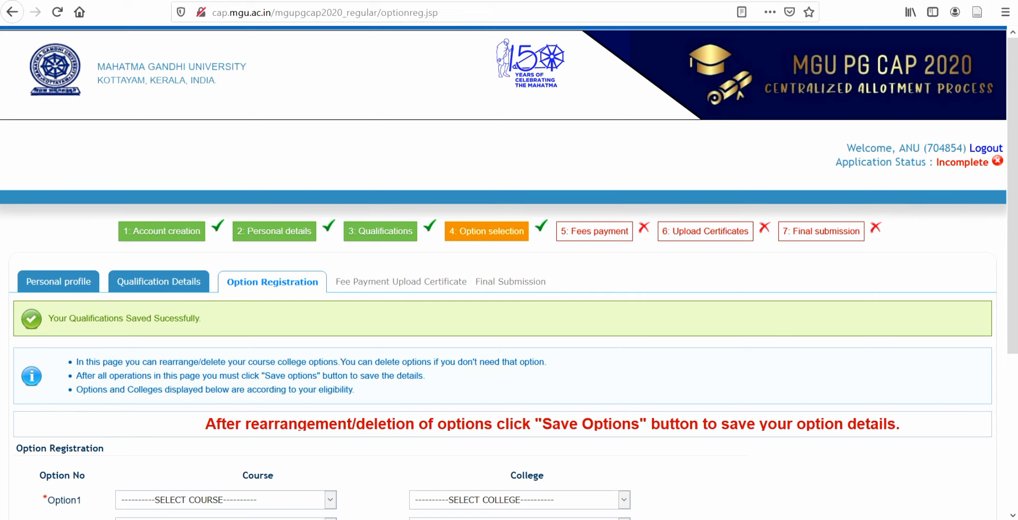
Step: Set Option 1 to the M.Sc Computer Science course at College of Applied Sciences, Kattappana, and acknowledge the course-type notice
scroll(569, 146, down, 3)
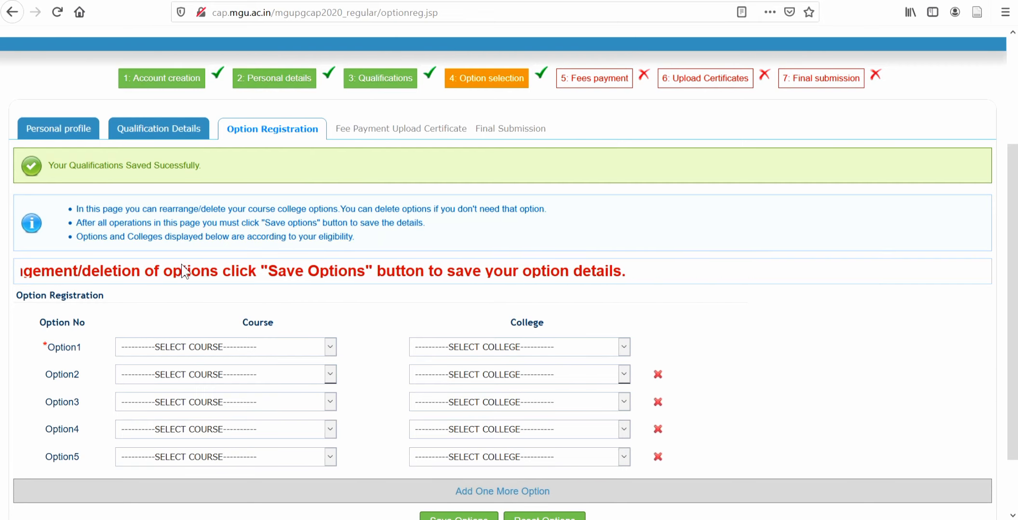
scroll(181, 264, down, 3)
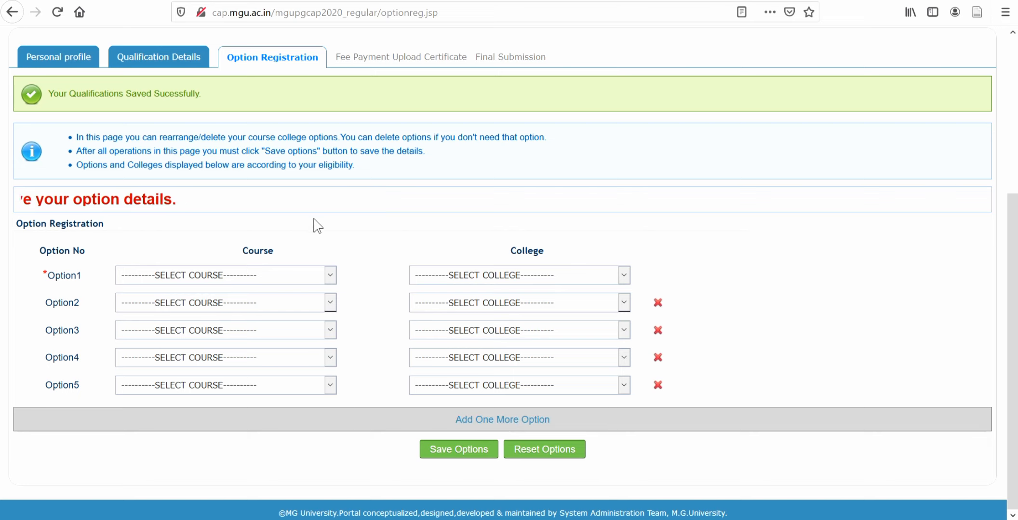
scroll(228, 254, up, 5)
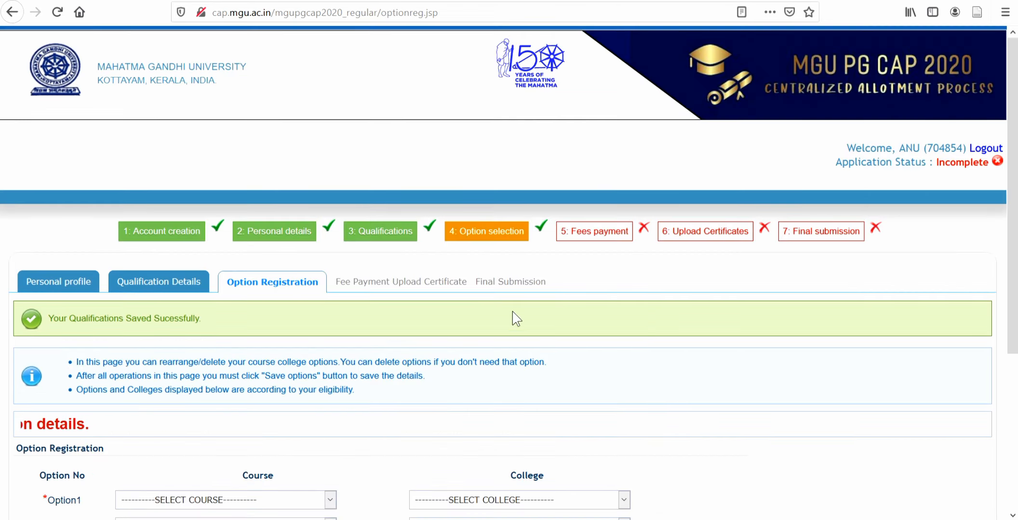
scroll(513, 257, down, 5)
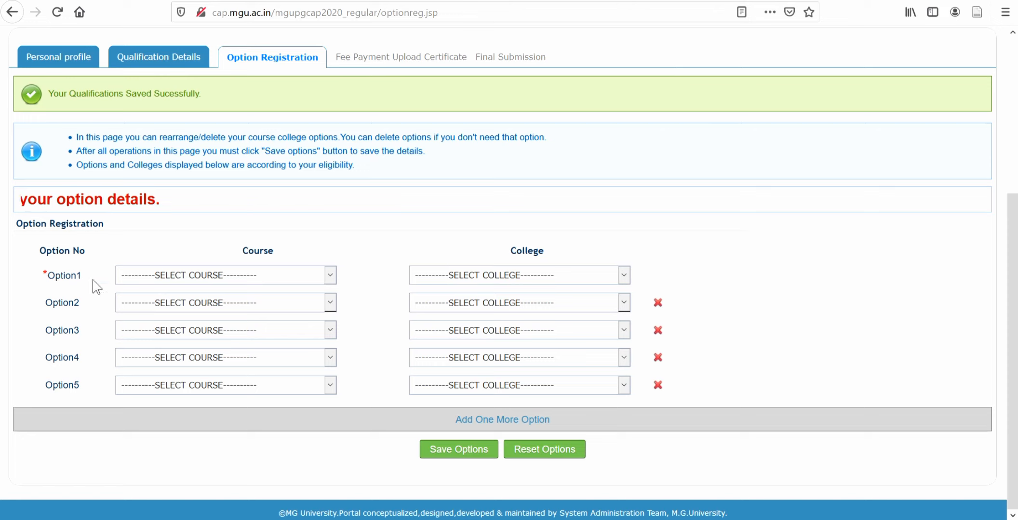
click(330, 278)
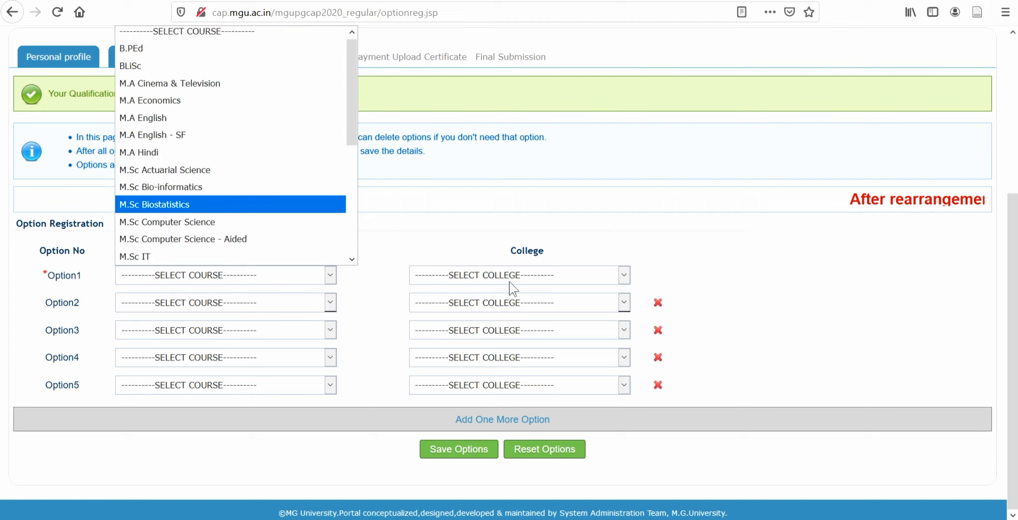
click(218, 223)
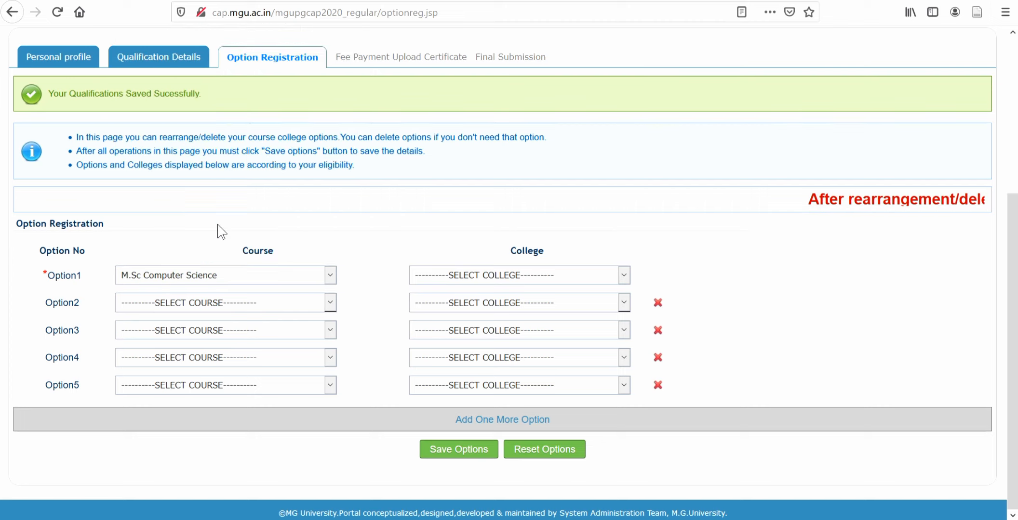
click(624, 275)
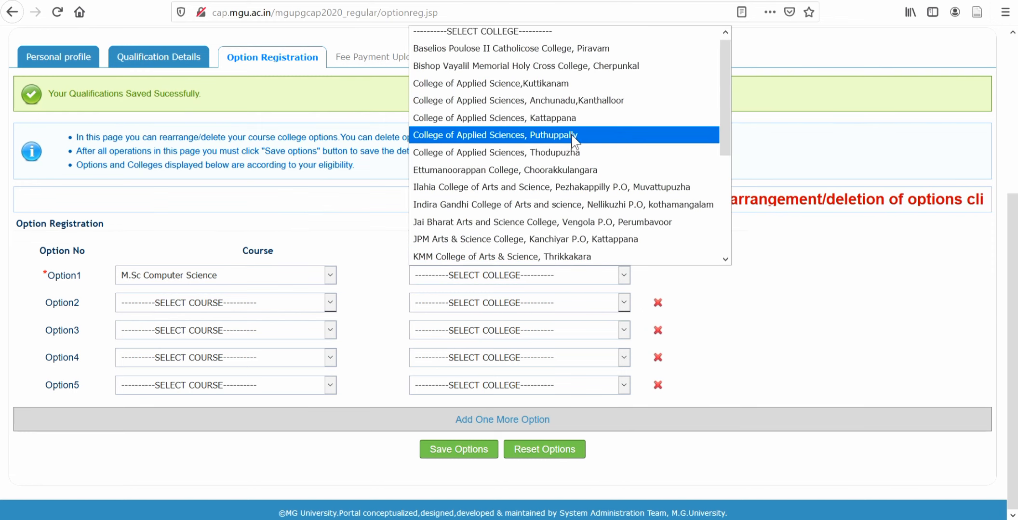
click(575, 119)
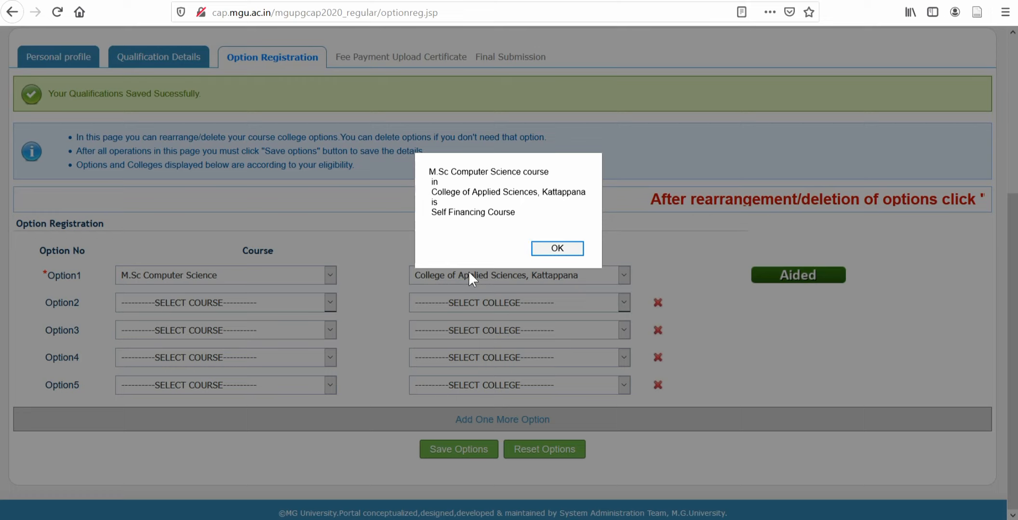
click(557, 249)
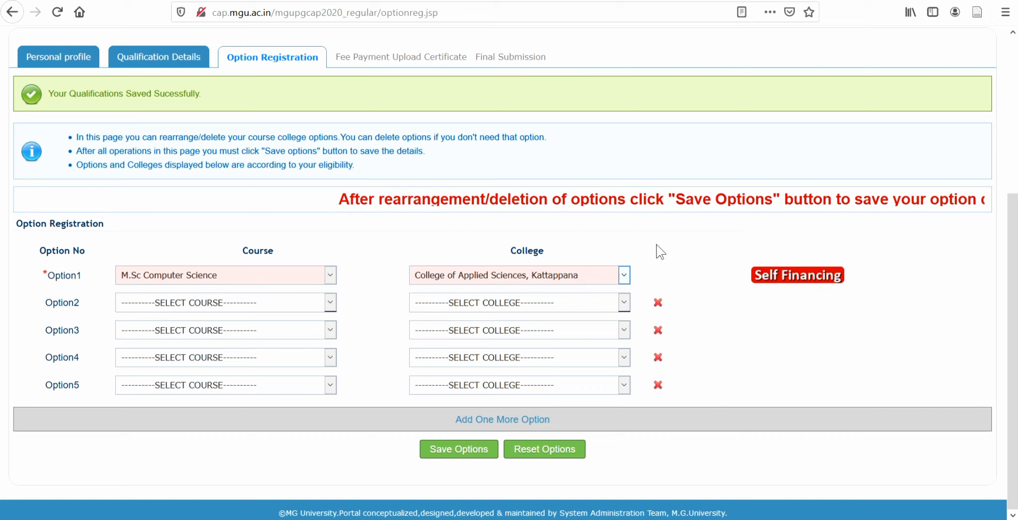
Step: Set Option 2 to the M.A English course at Sree Vidyadiraja NSS College, Vazhoor
click(624, 303)
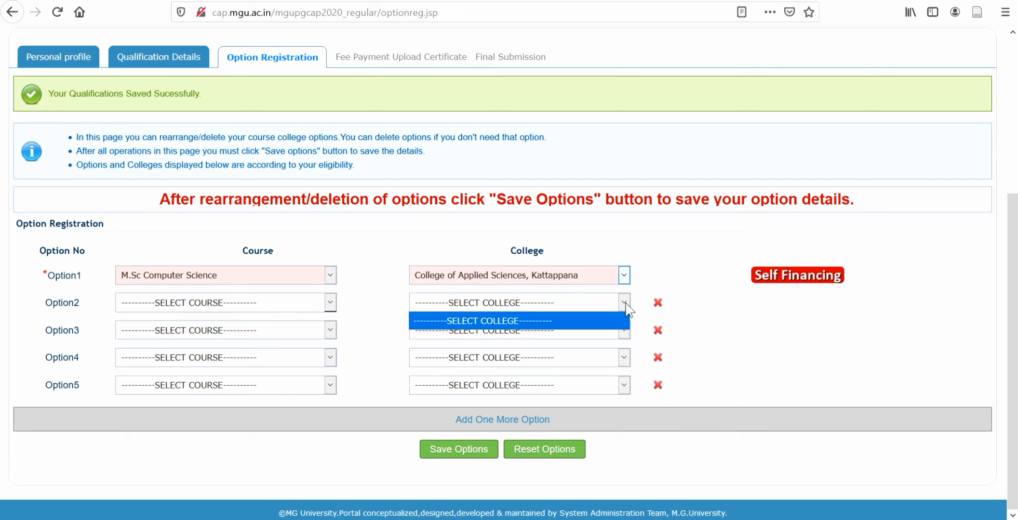
click(624, 303)
click(330, 303)
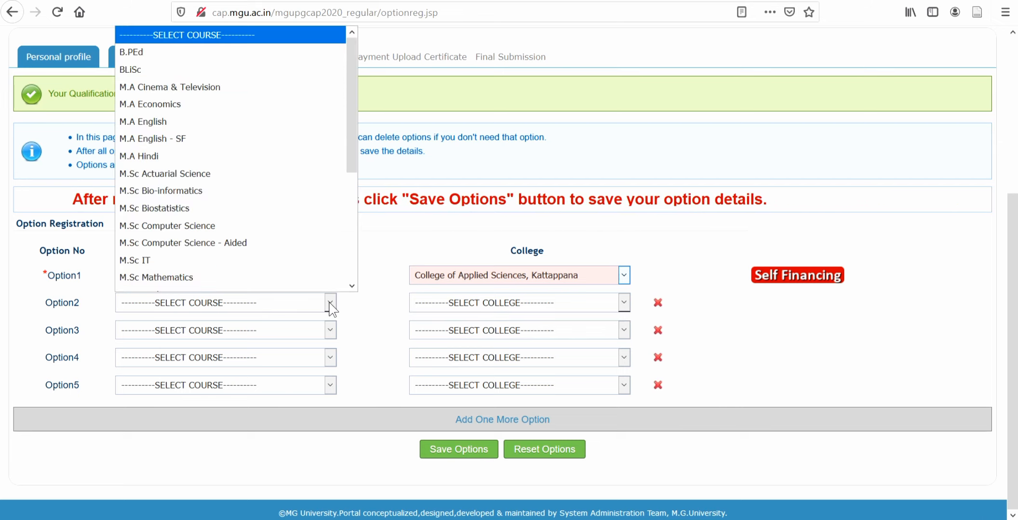
click(204, 122)
click(626, 302)
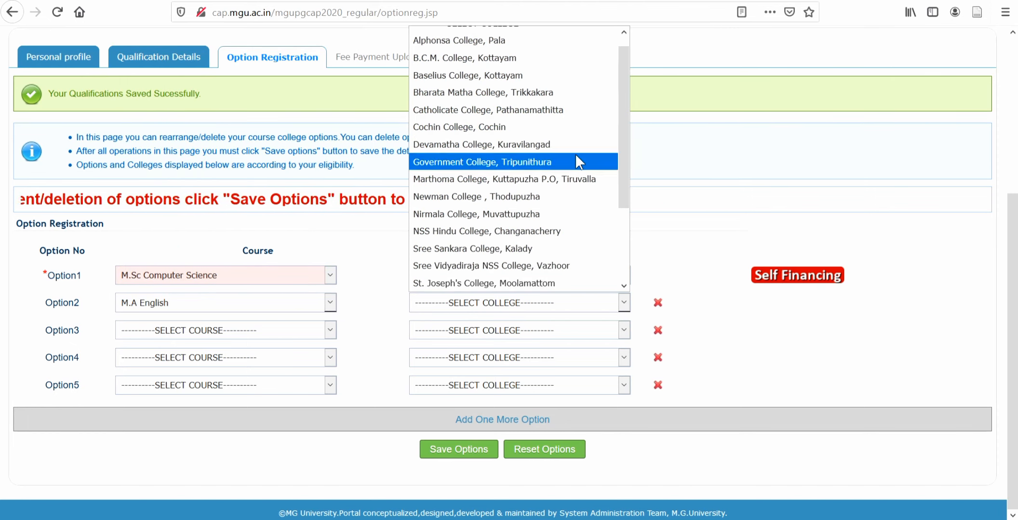
click(545, 266)
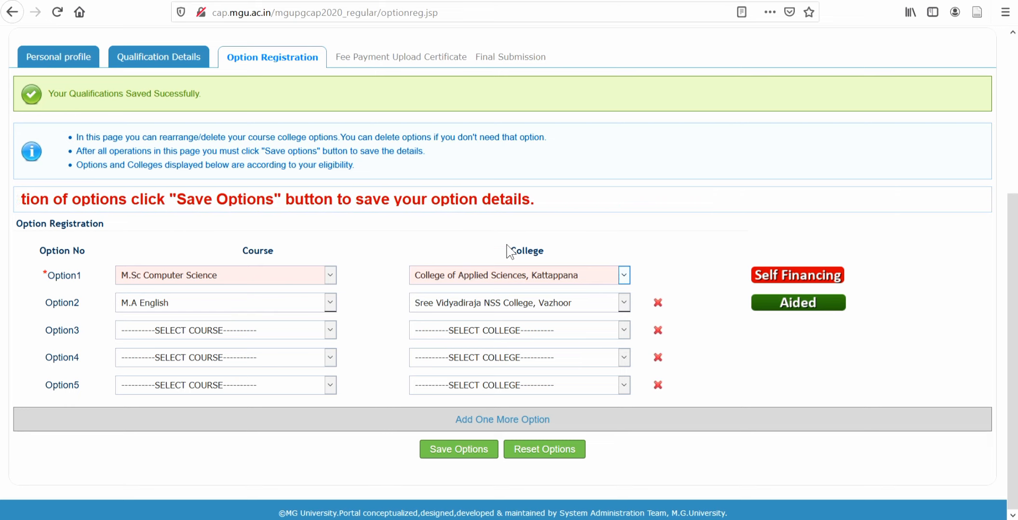
scroll(555, 217, up, 3)
scroll(530, 185, down, 3)
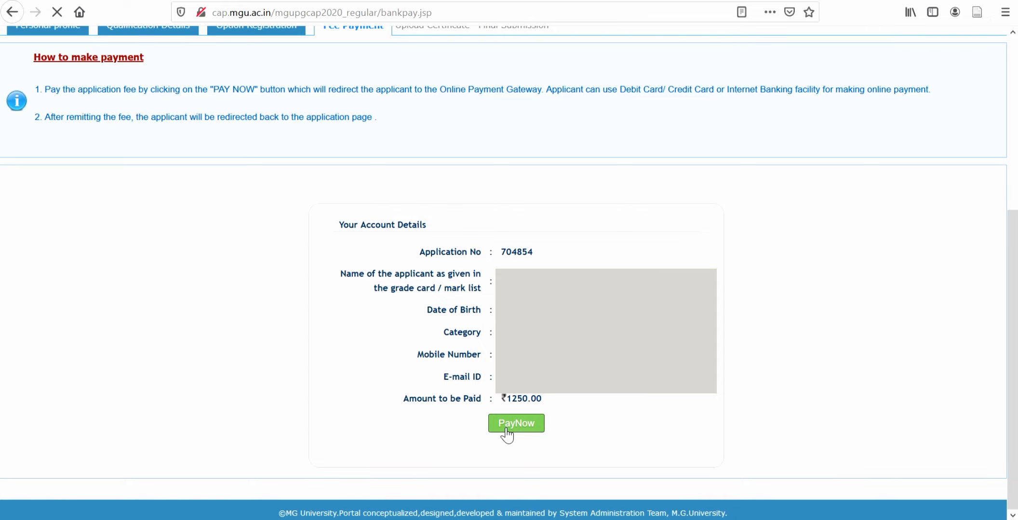
Step: Review the steps for new candidate registration on the portal's home page
scroll(777, 179, down, 4)
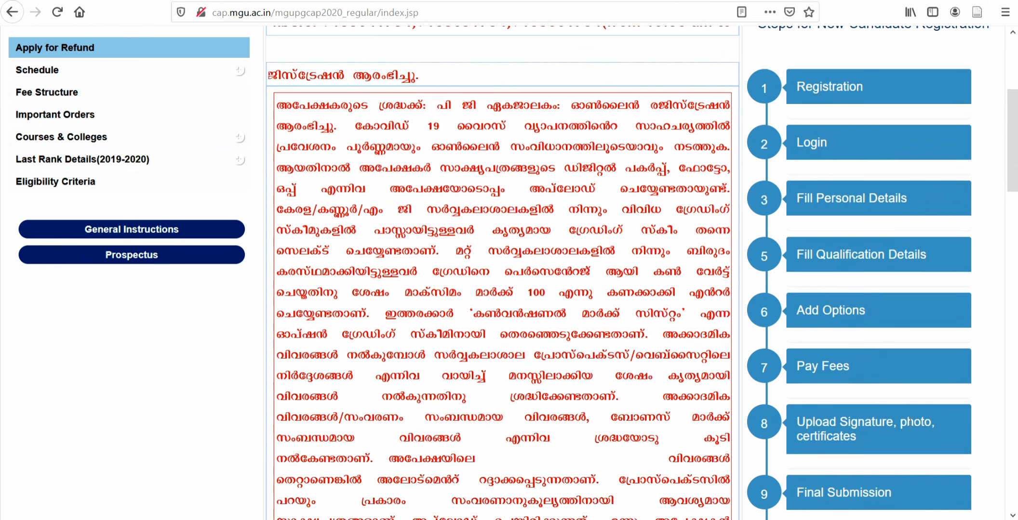
scroll(802, 391, down, 2)
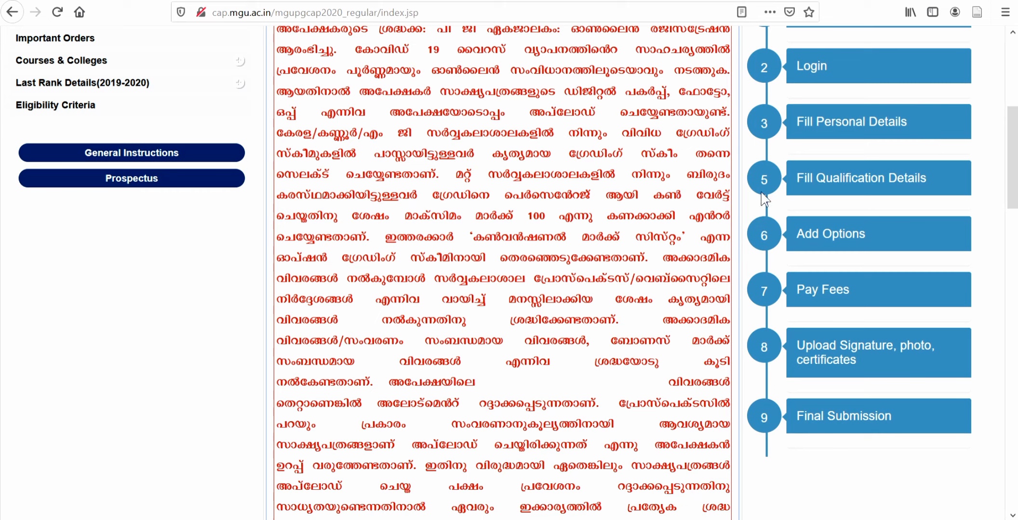
scroll(783, 224, up, 6)
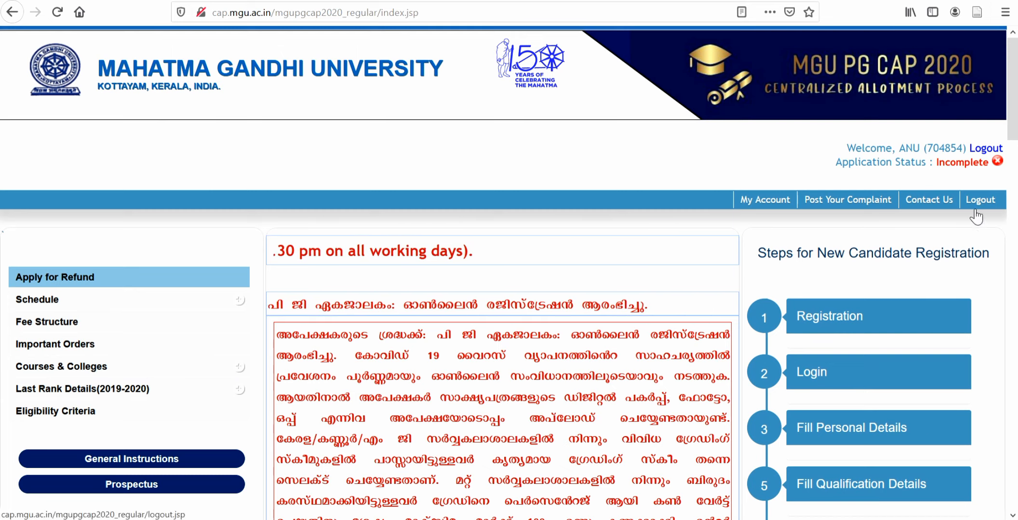
Step: View the portal's contact details and examine the fields of the complaint form without filling it in
click(932, 203)
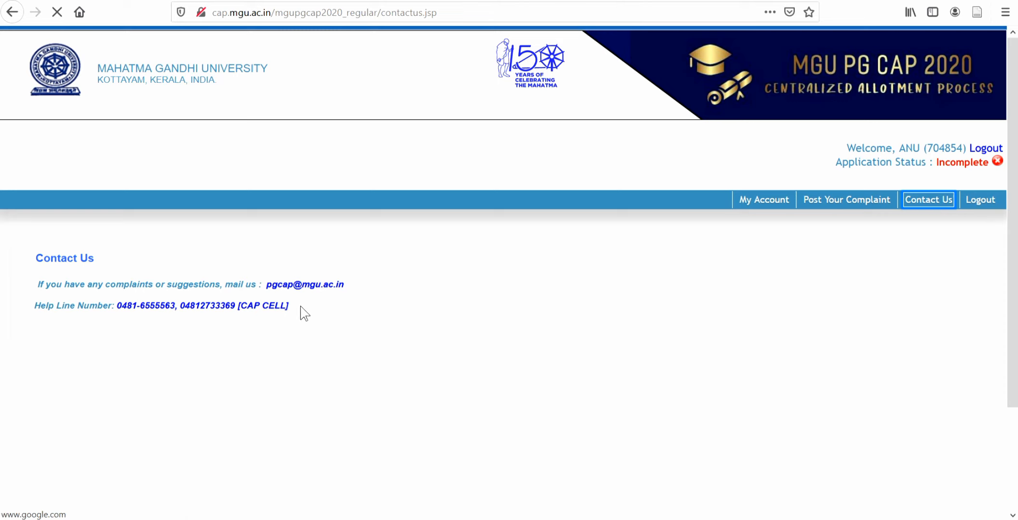
click(823, 203)
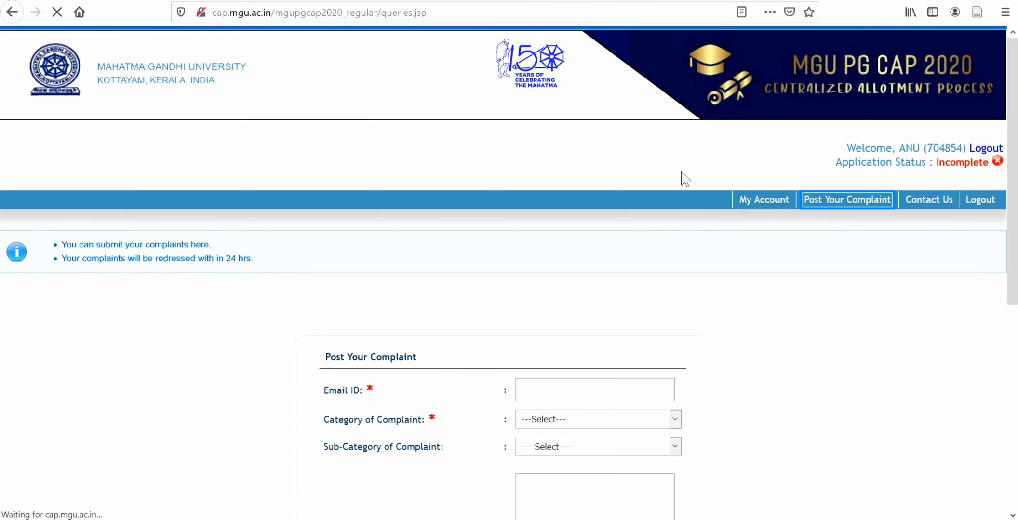
scroll(858, 202, down, 2)
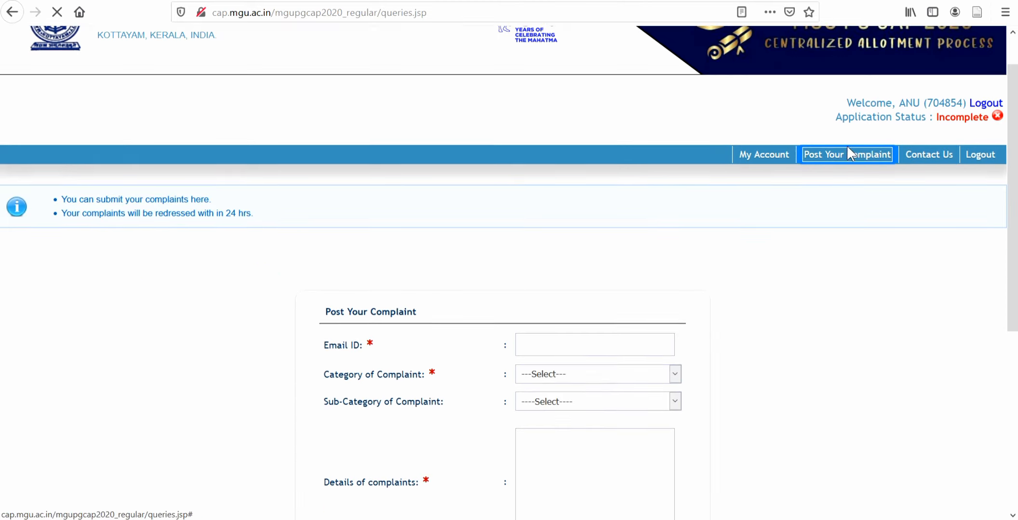
mouse_move(828, 126)
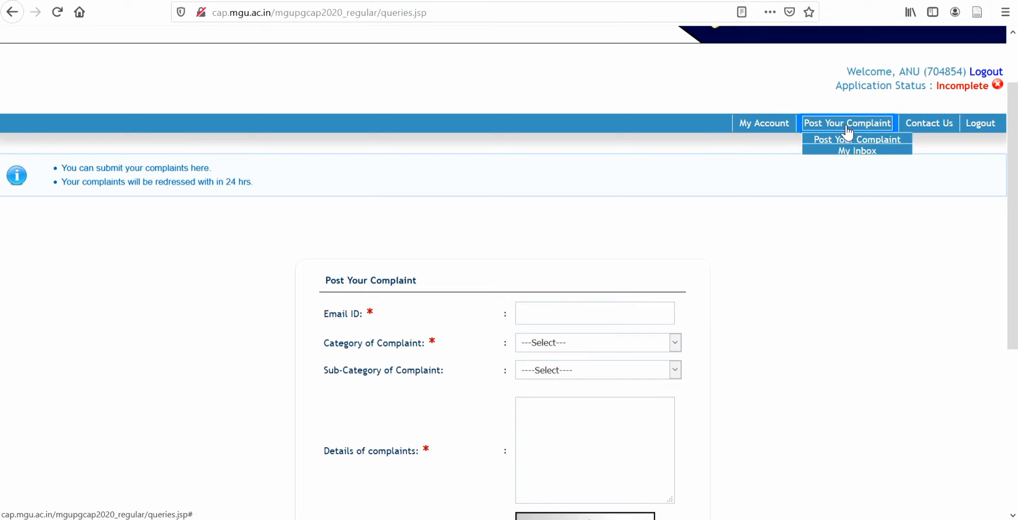
scroll(714, 177, down, 3)
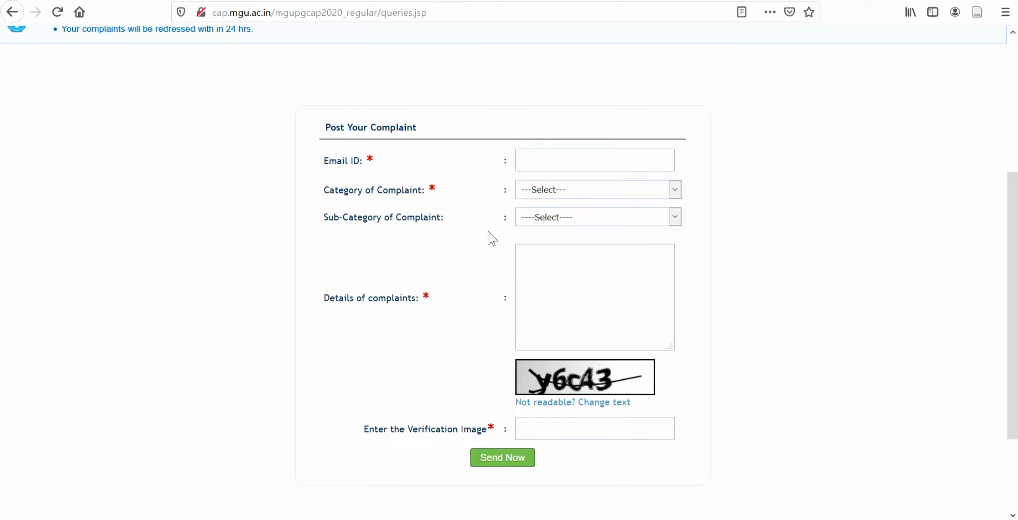
scroll(488, 232, down, 2)
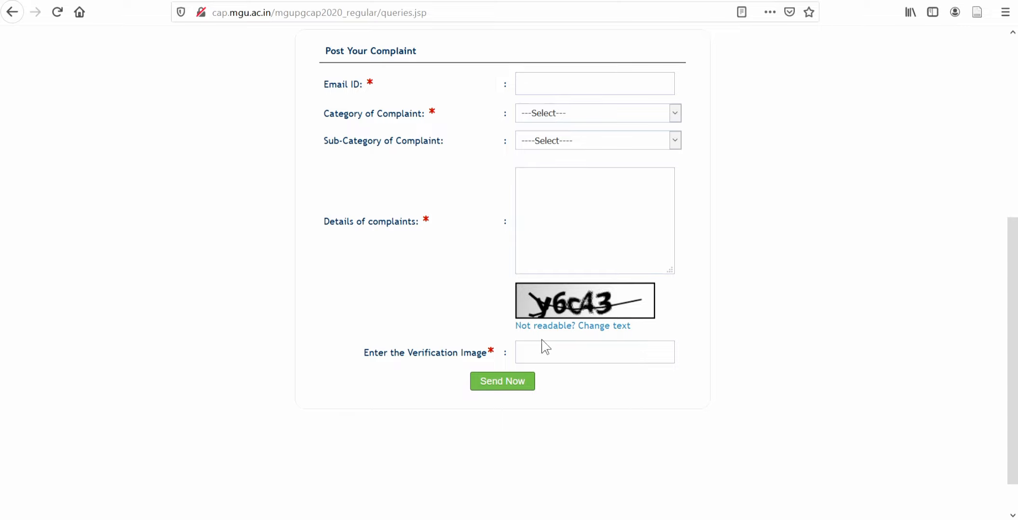
scroll(756, 116, up, 5)
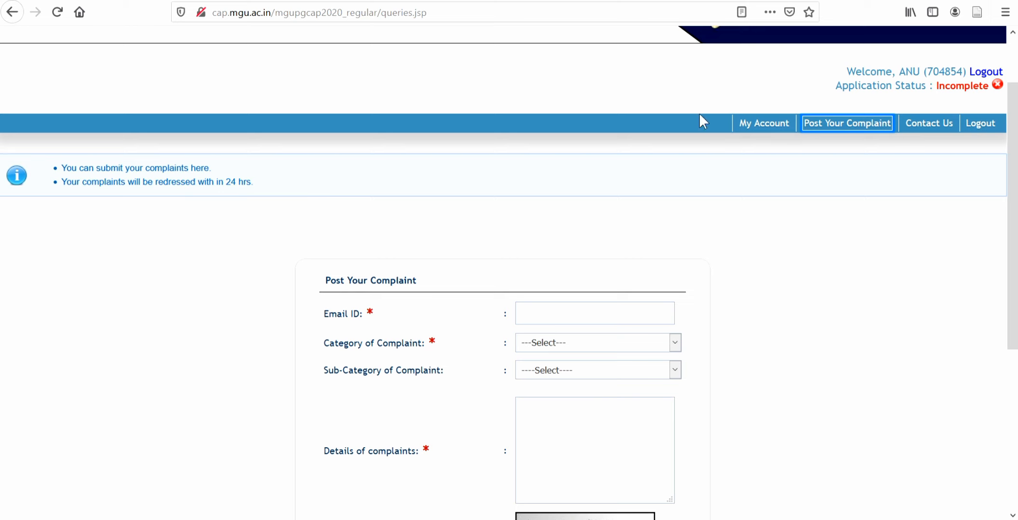
scroll(787, 81, up, 3)
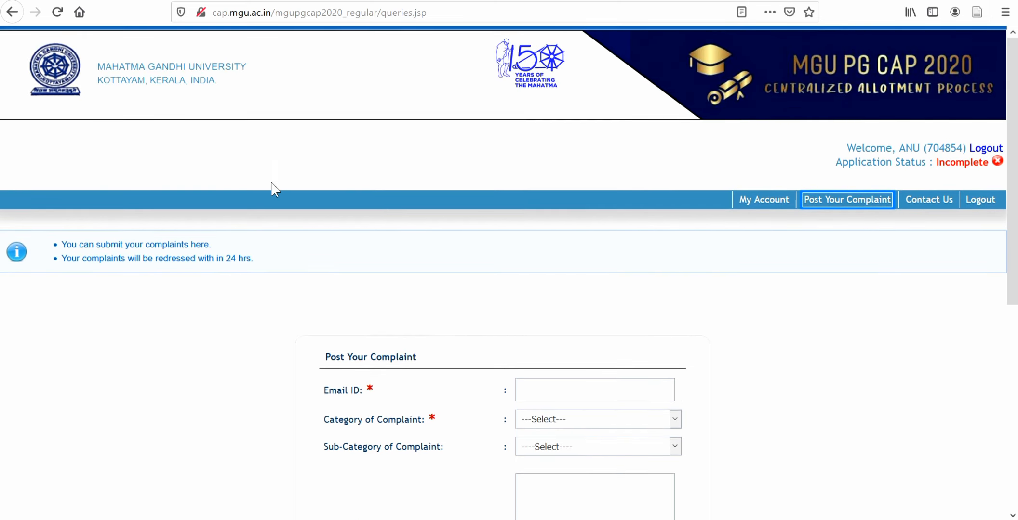